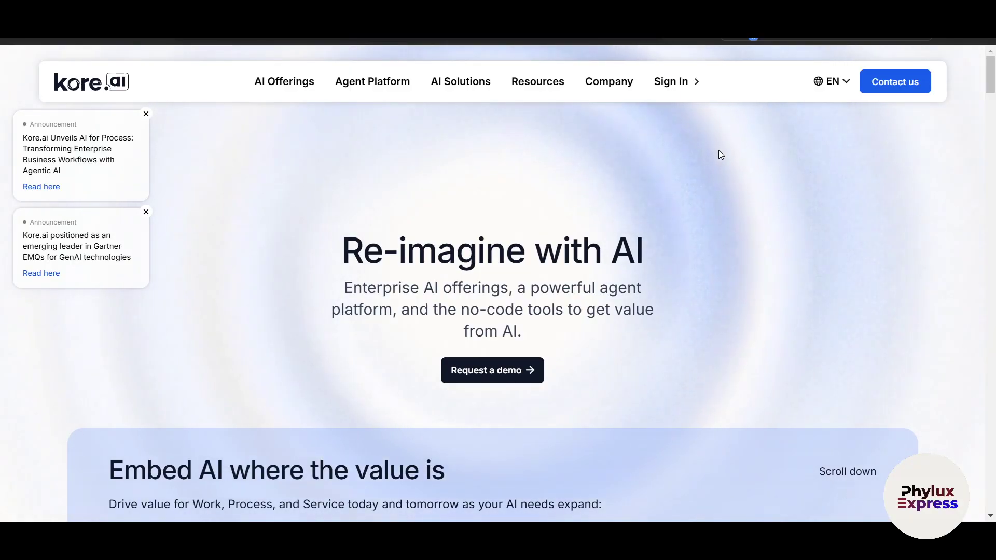
Step: Scroll through the XO Platform login page to review it
scroll(719, 155, "down", 5)
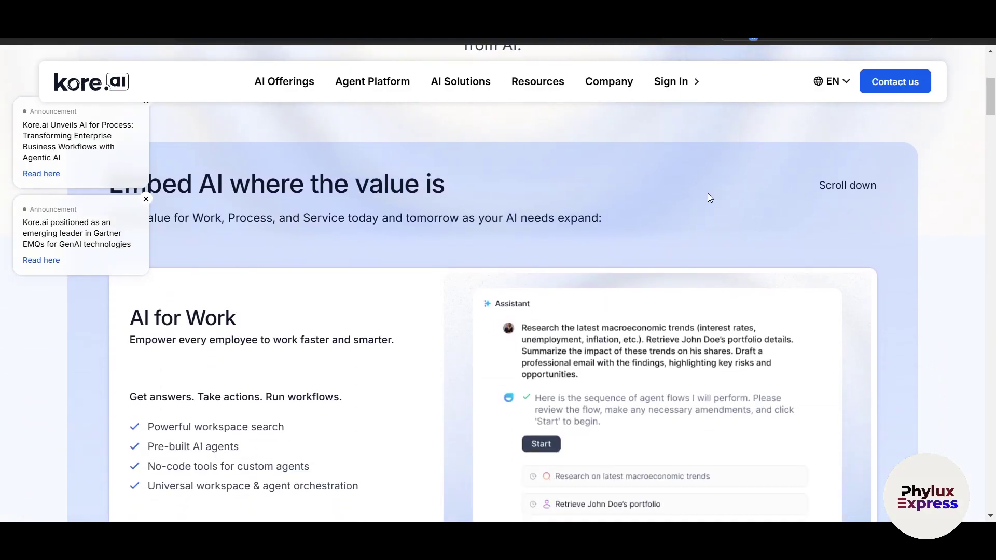
scroll(708, 193, "down", 2)
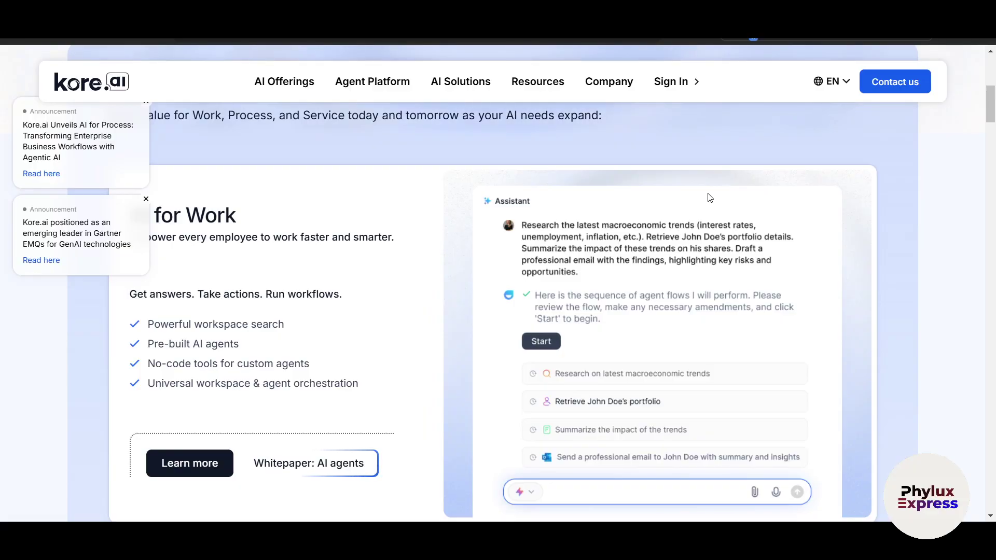
scroll(812, 330, "down", 1)
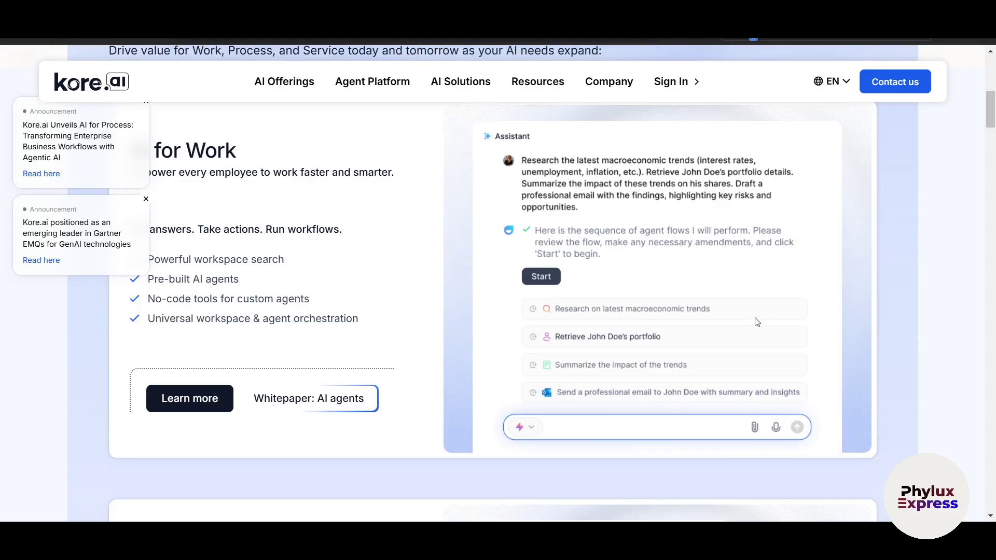
scroll(757, 322, "down", 8)
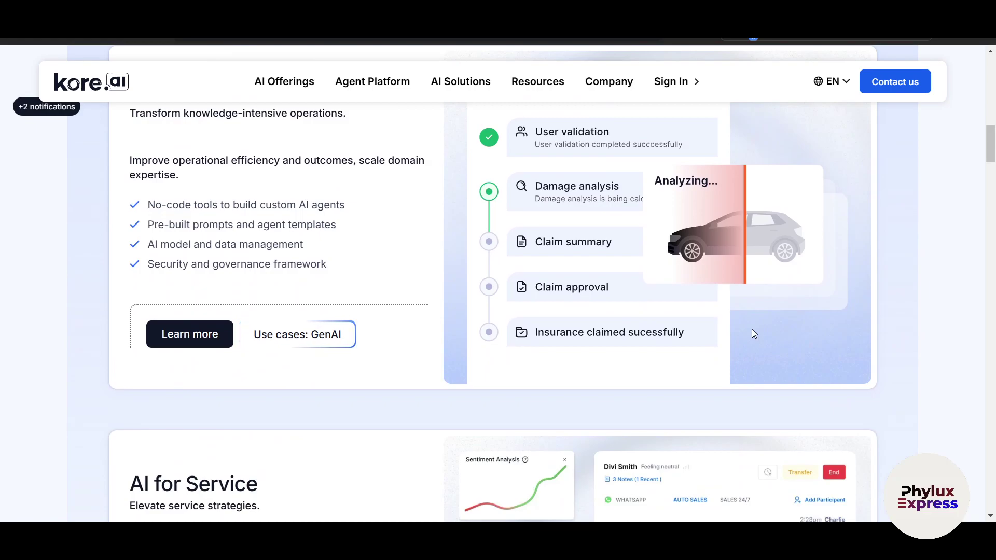
scroll(754, 333, "down", 3)
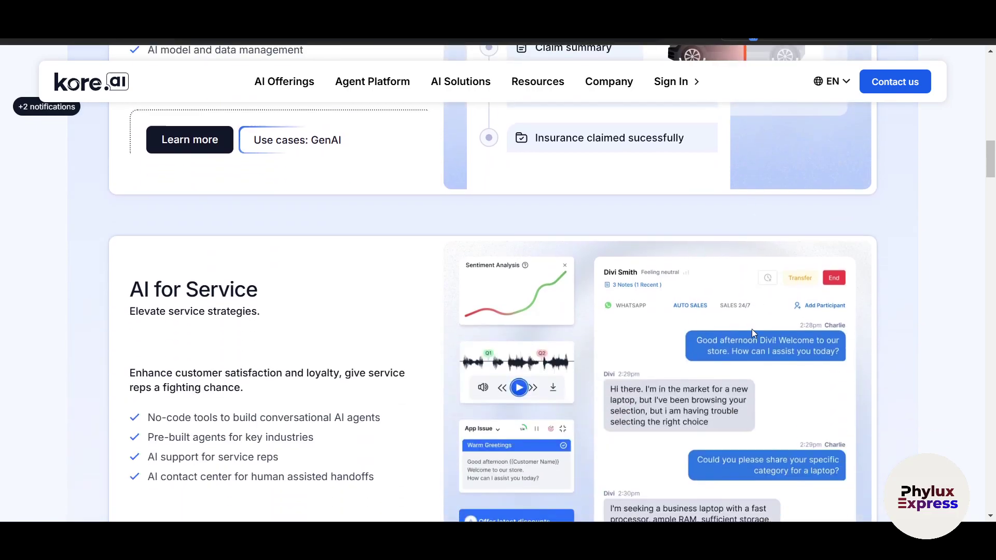
scroll(753, 332, "down", 5)
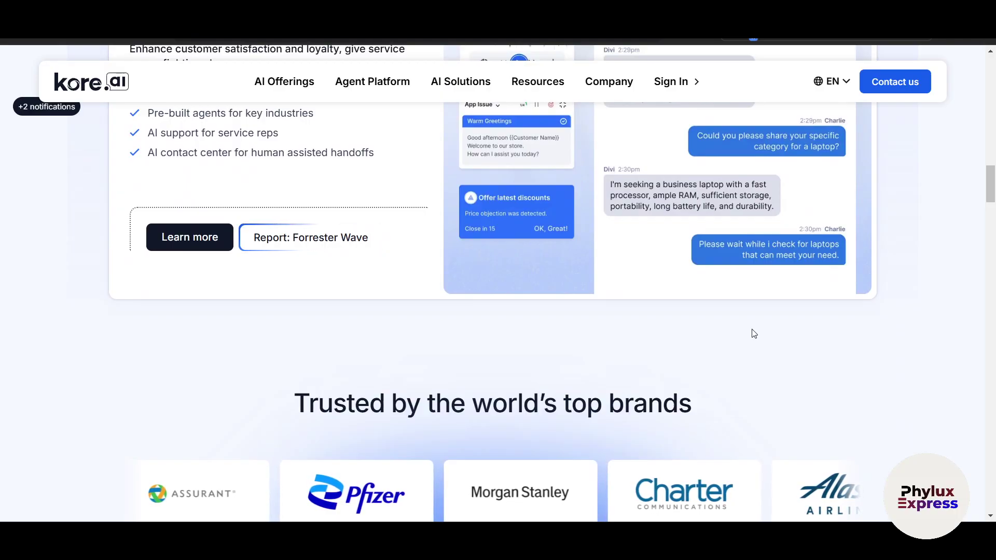
scroll(753, 333, "down", 5)
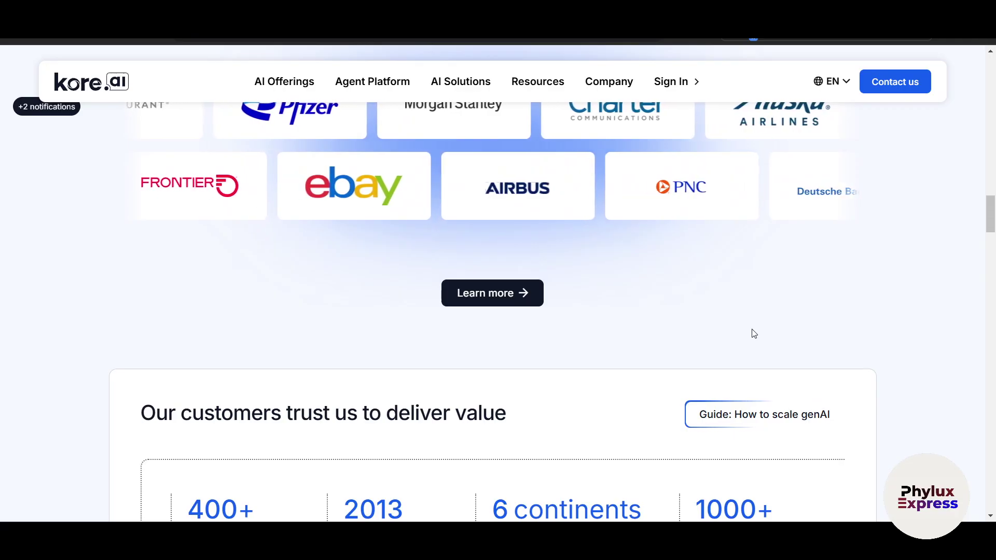
scroll(747, 332, "down", 3)
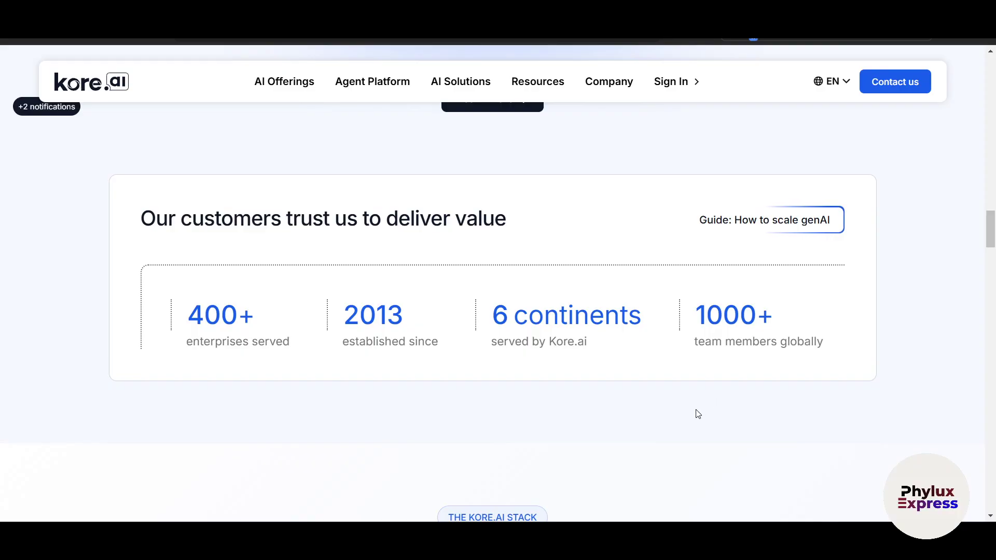
scroll(685, 420, "up", 15)
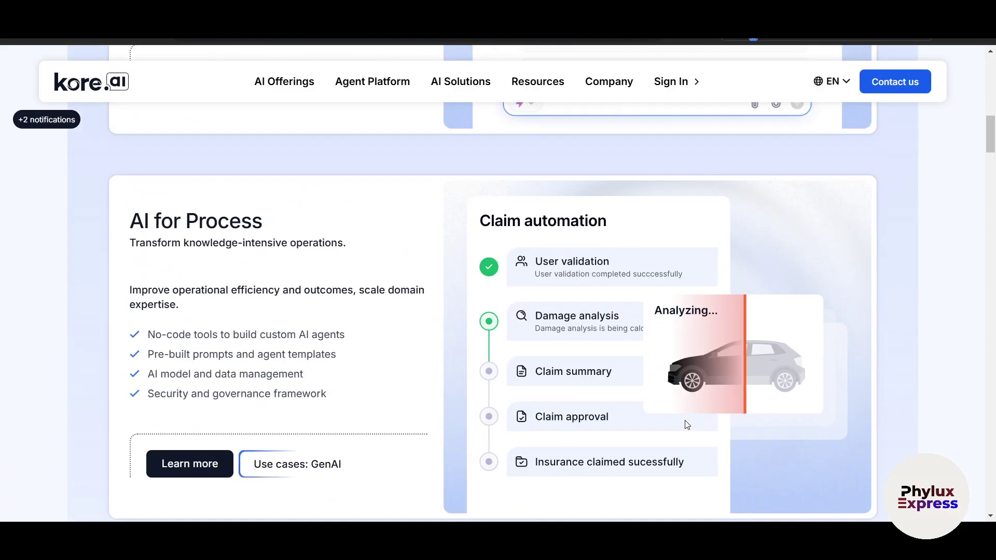
scroll(685, 422, "up", 12)
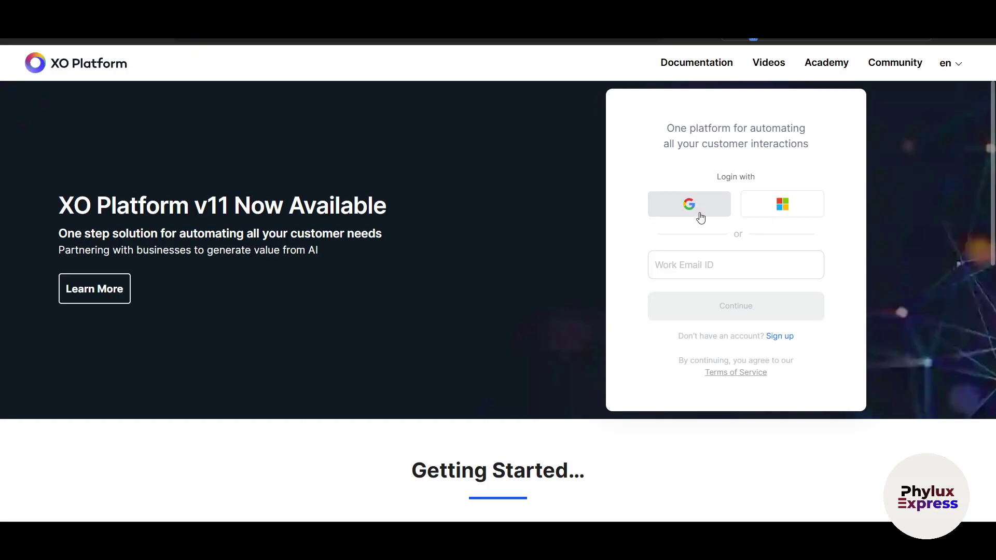
Step: Sign up for a new account and choose the 'Build an AI Chatbot' option
left_click(731, 264)
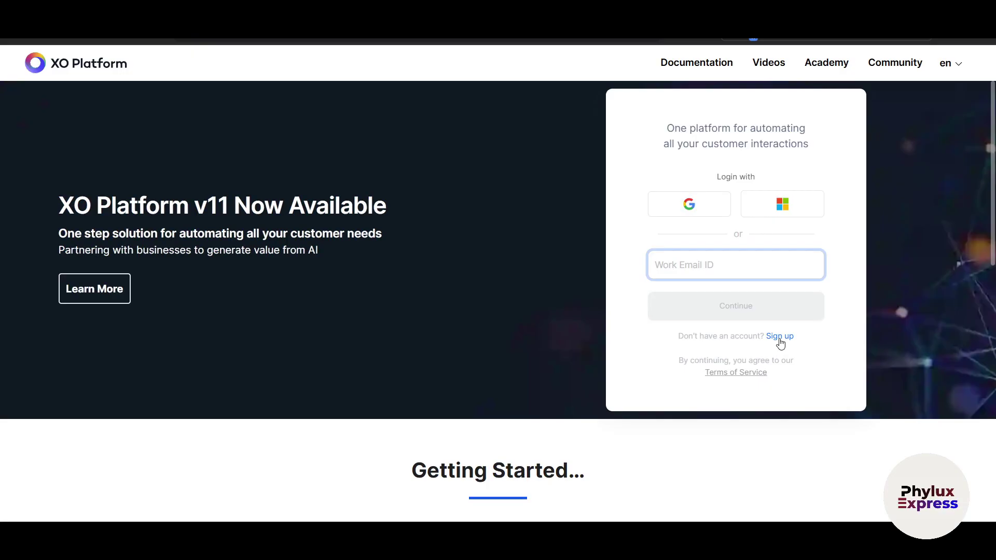
left_click(780, 337)
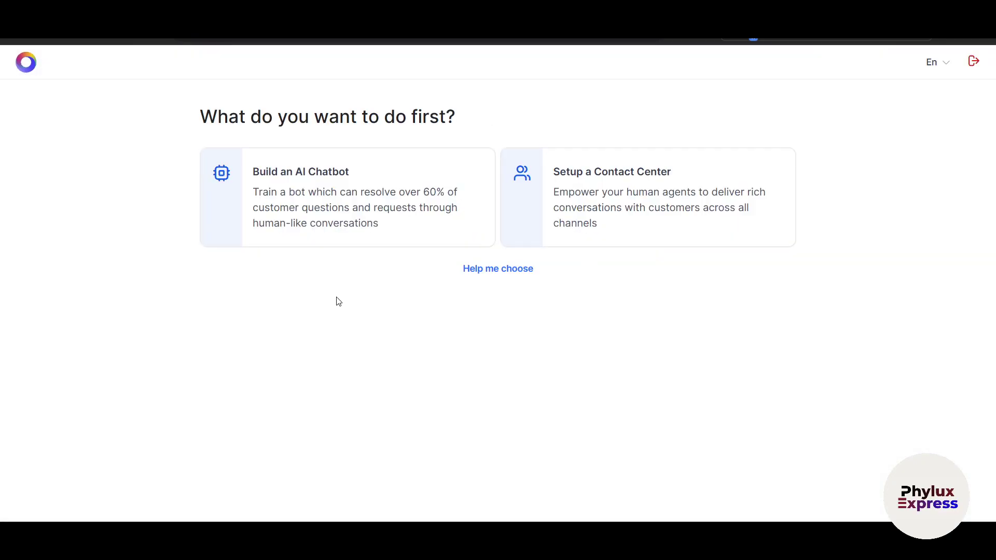
left_click(328, 195)
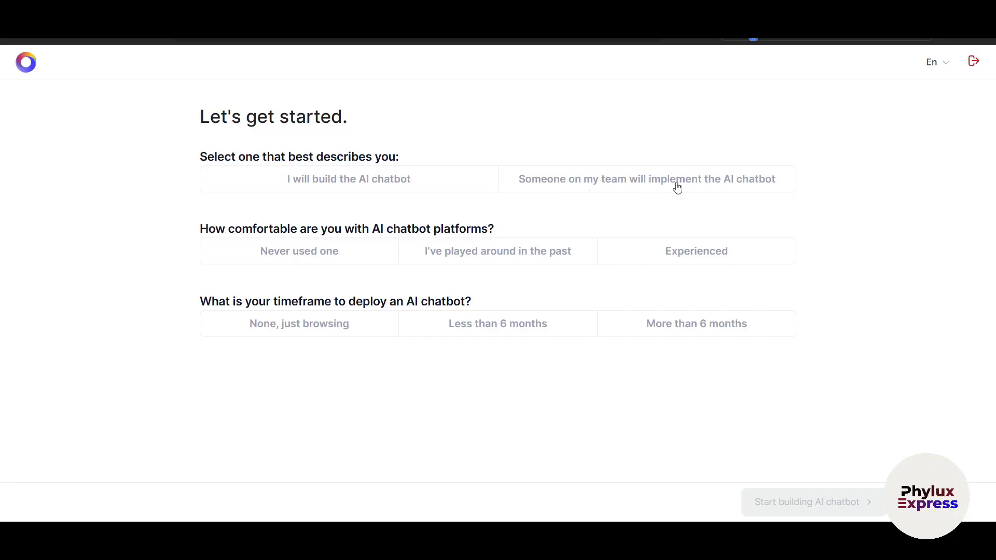
Step: Answer: building it myself, never used chatbot platforms, just browsing; then start building
left_click(410, 186)
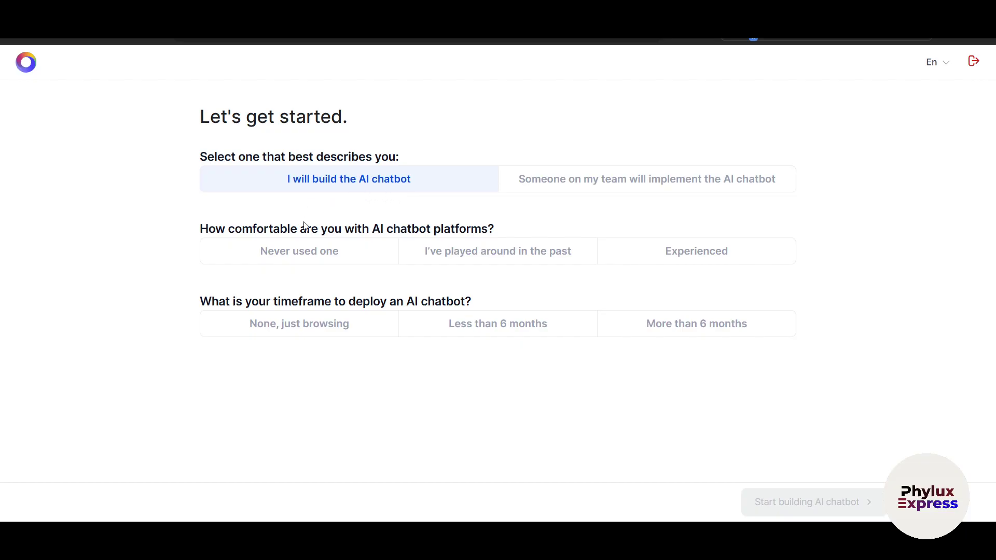
left_click(293, 257)
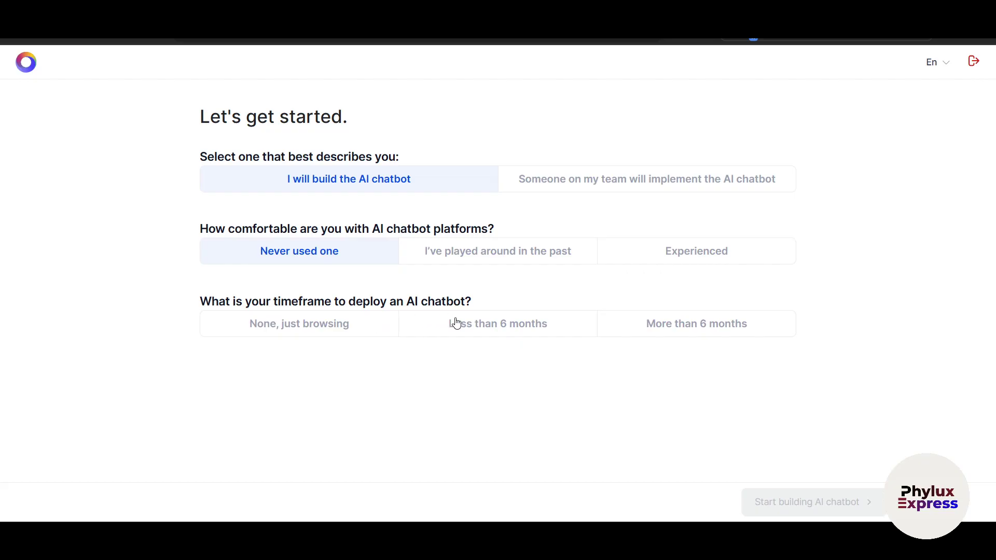
left_click(322, 335)
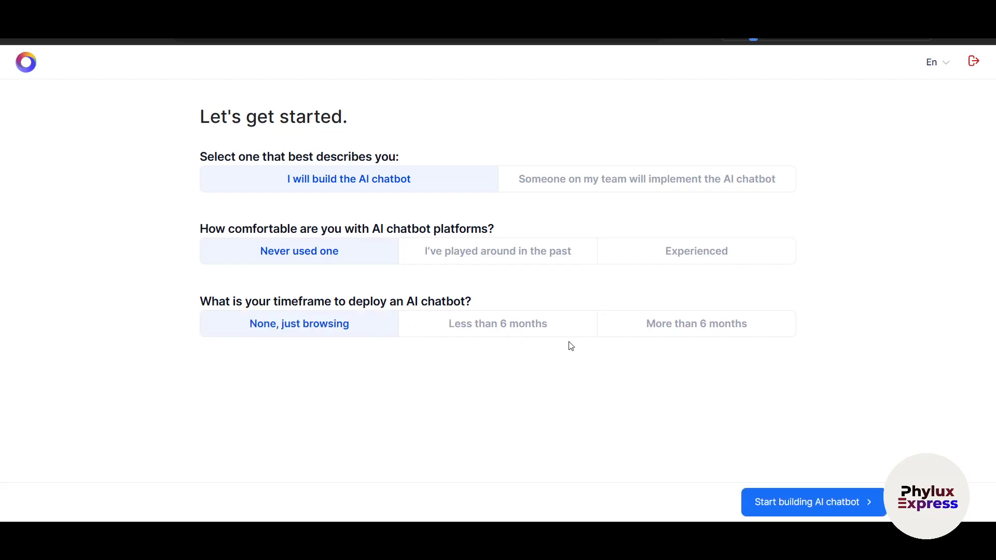
left_click(488, 326)
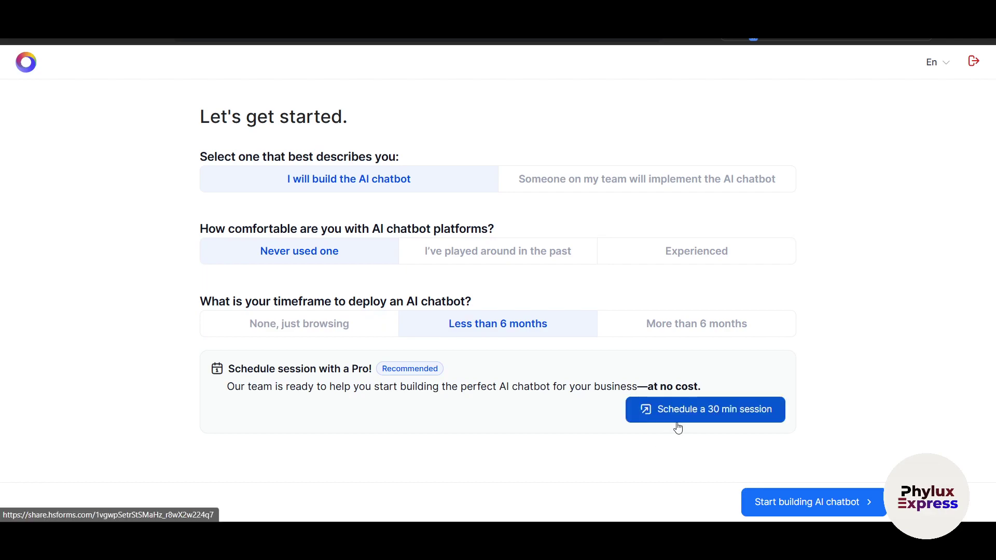
left_click(318, 338)
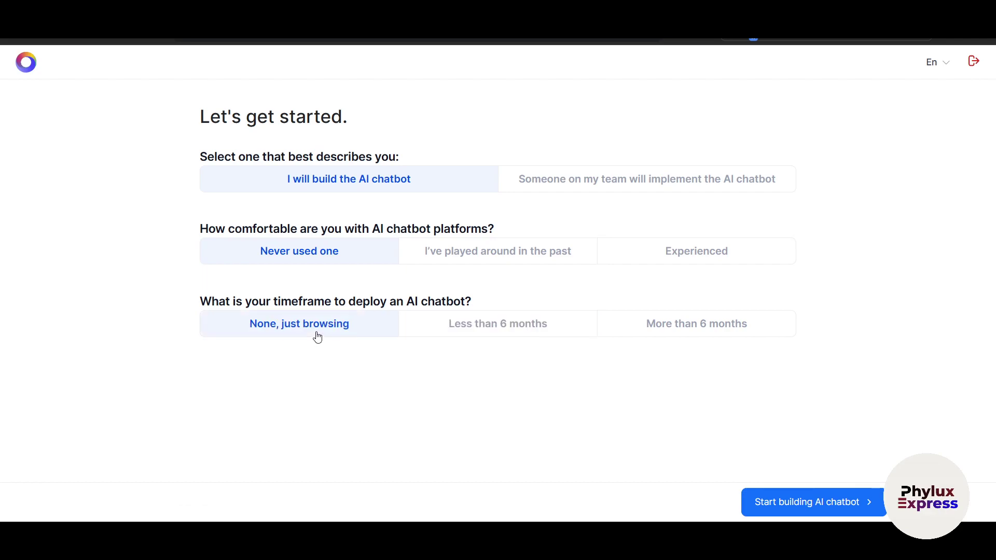
left_click(805, 507)
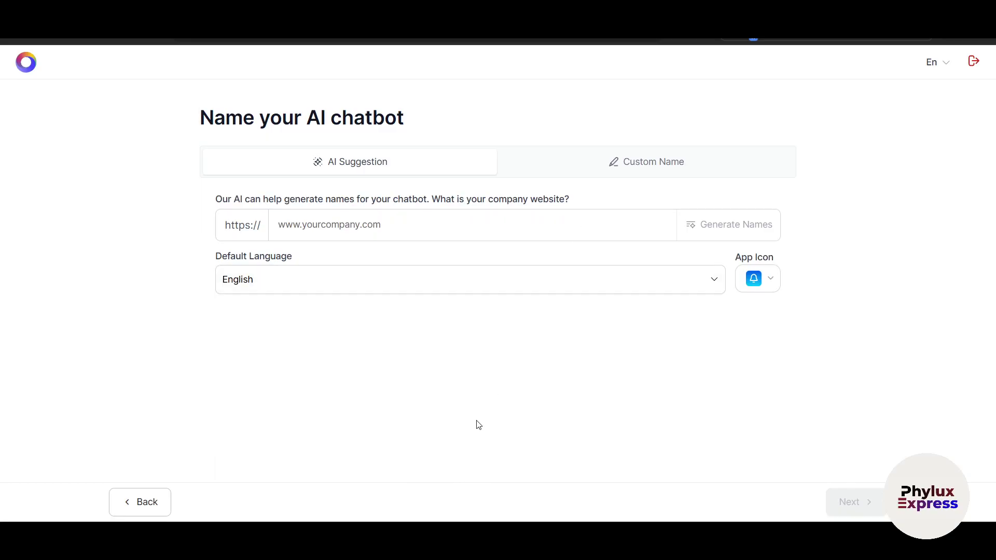
Step: Generate names from honeyveda.in, accept the LLM disclaimer, and create the HoneyHelper chatbot
type("https://honeyveda.in/")
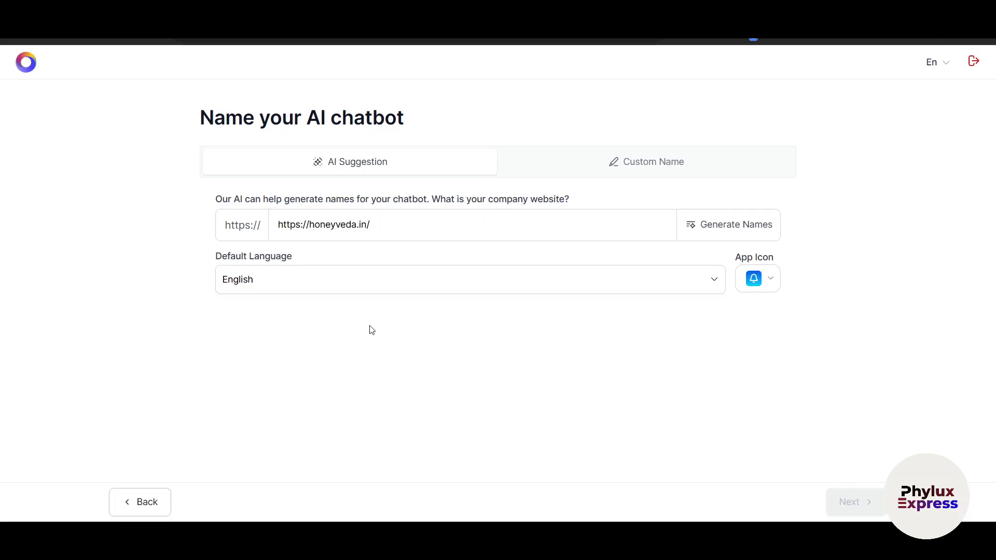
left_click(727, 226)
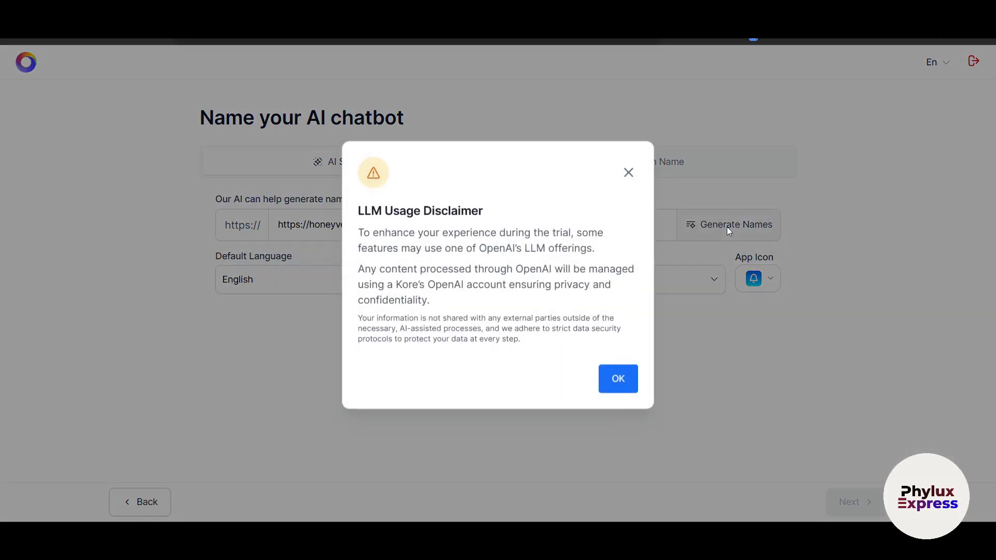
left_click(608, 387)
scroll(394, 339, "down", 1)
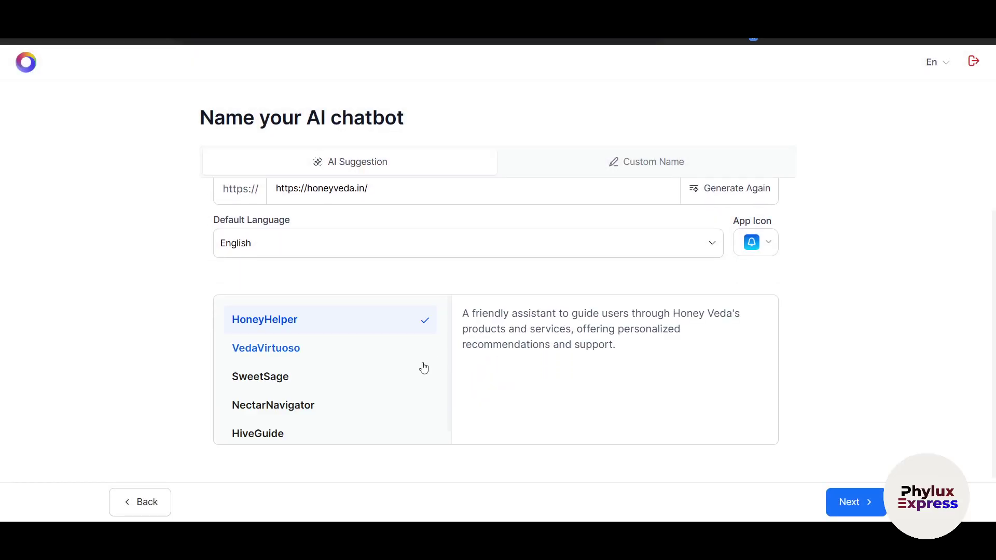
scroll(318, 351, "up", 1)
left_click(856, 507)
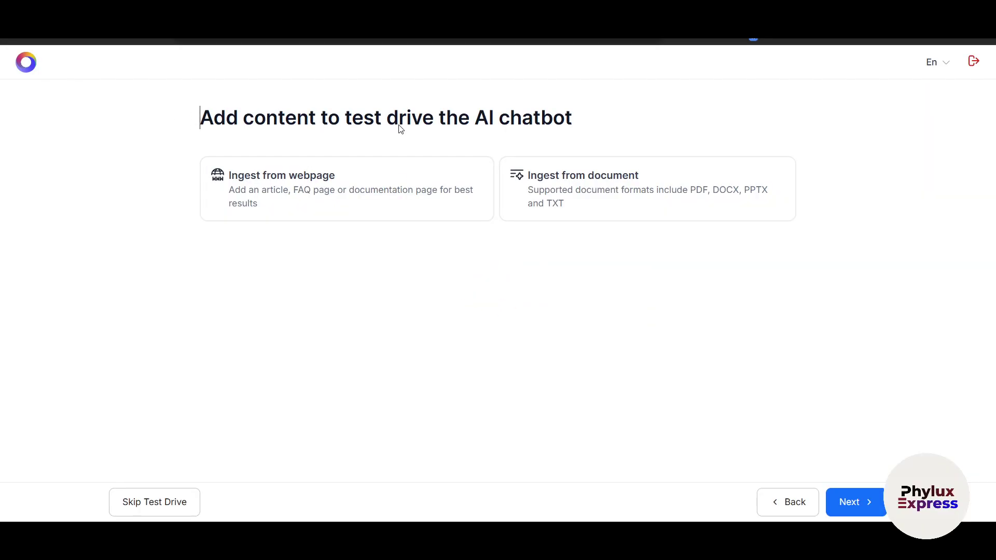
Step: Add the honeyveda.in about webpage as training content and continue to testing
left_click(278, 184)
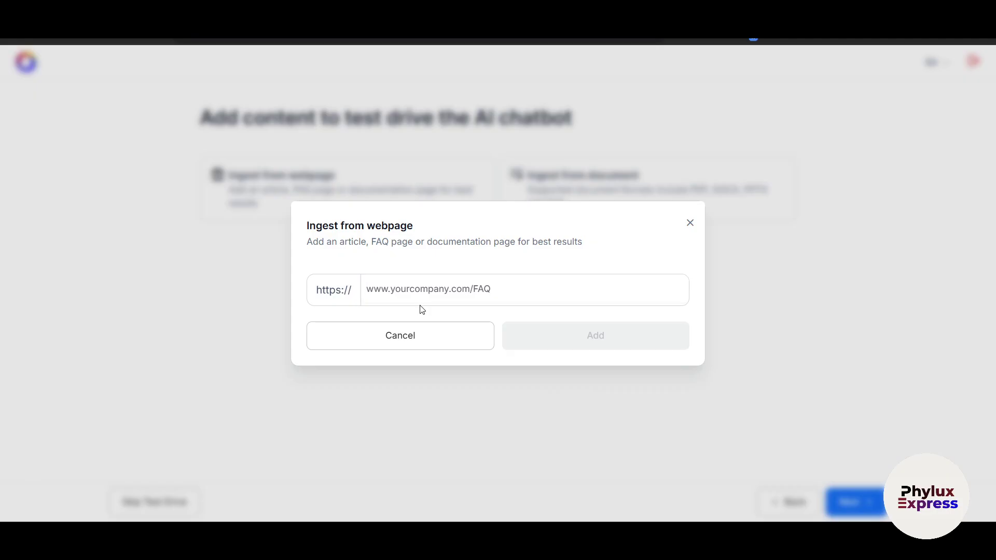
type("https://honeyveda.in/pages/about")
left_click(566, 338)
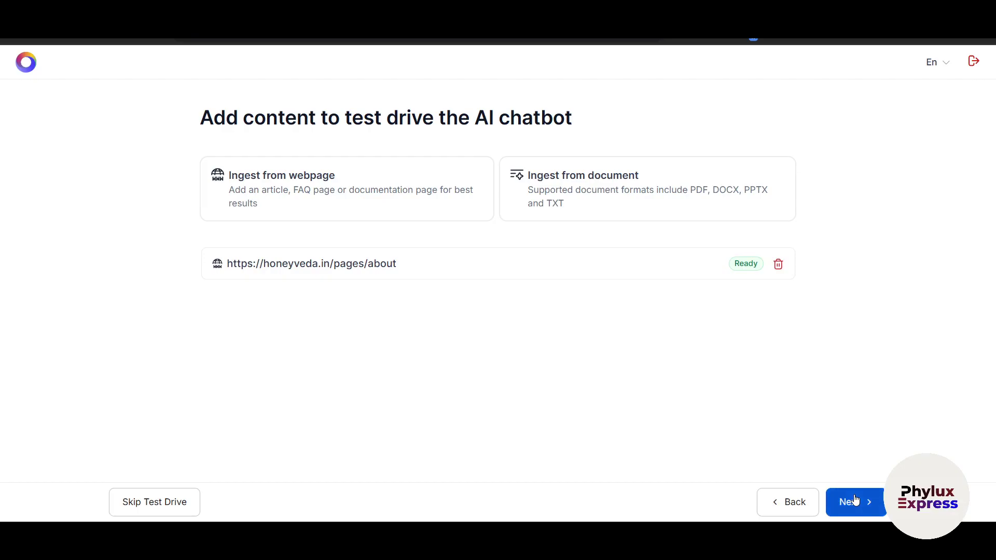
left_click(856, 500)
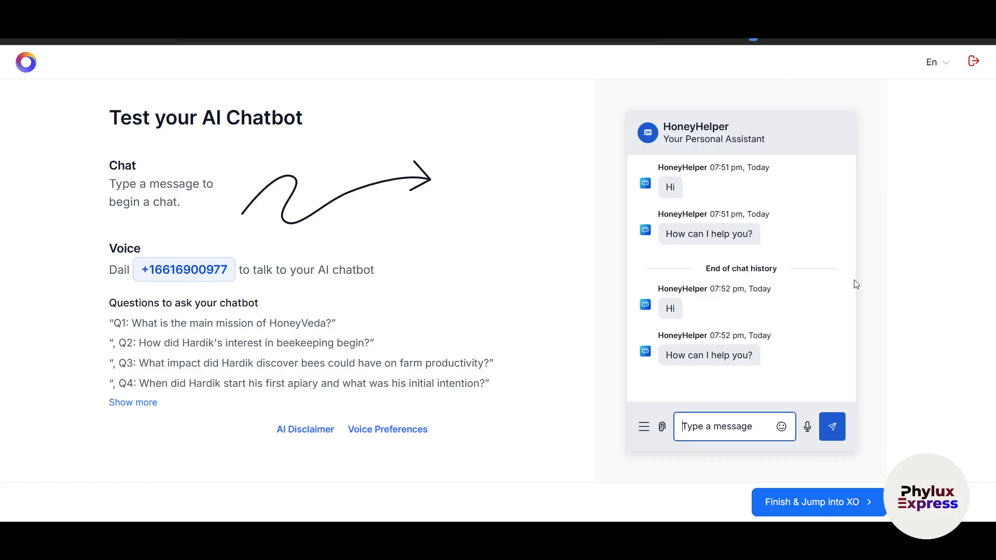
Step: Send the greeting 'hi' to HoneyHelper
type("wh")
key("BackSpace")
key("BackSpace")
type("hi")
key("Return")
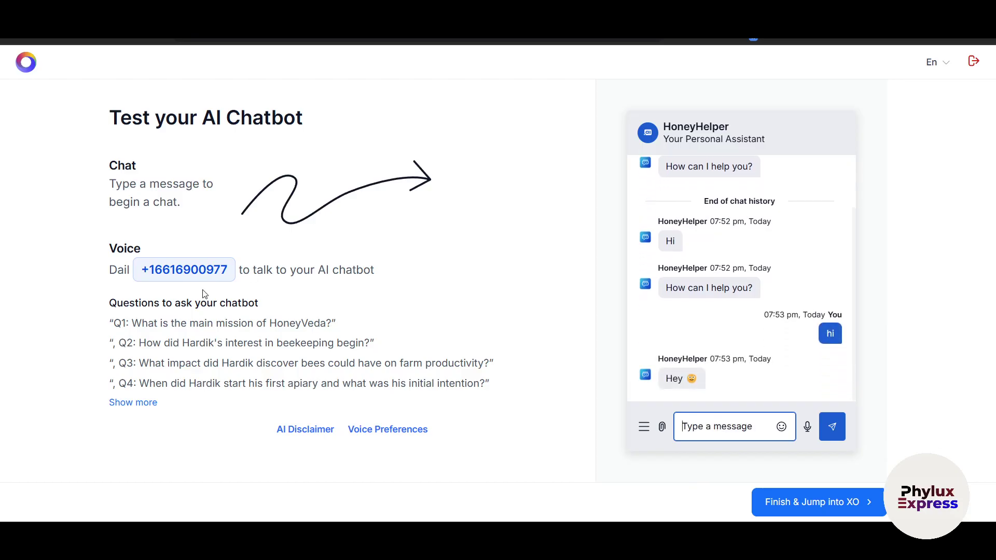
Step: Copy the first suggested question about HoneyVeda's mission into the chat and send it
left_click_drag(132, 323, 335, 328)
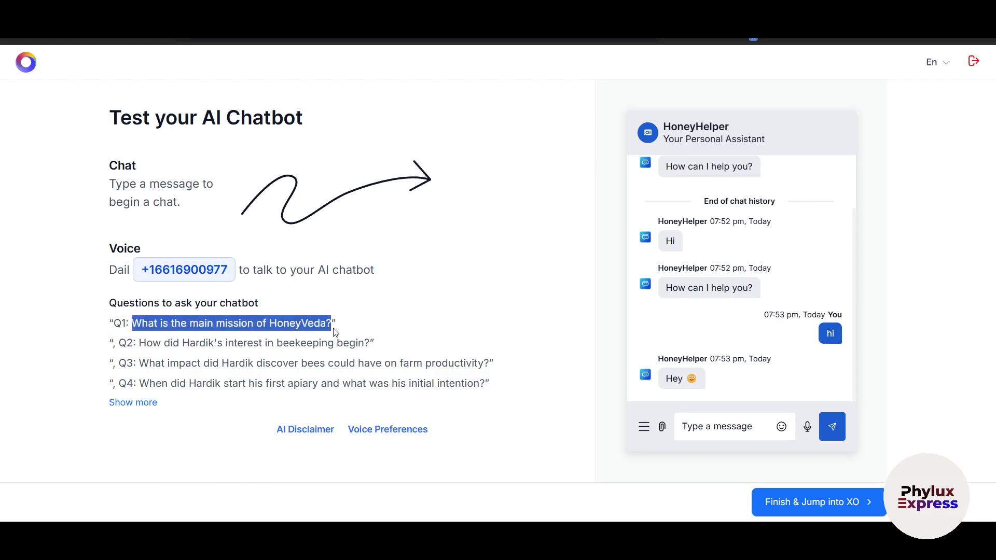
key("ctrl+c")
left_click(721, 427)
key("ctrl+v")
key("Return")
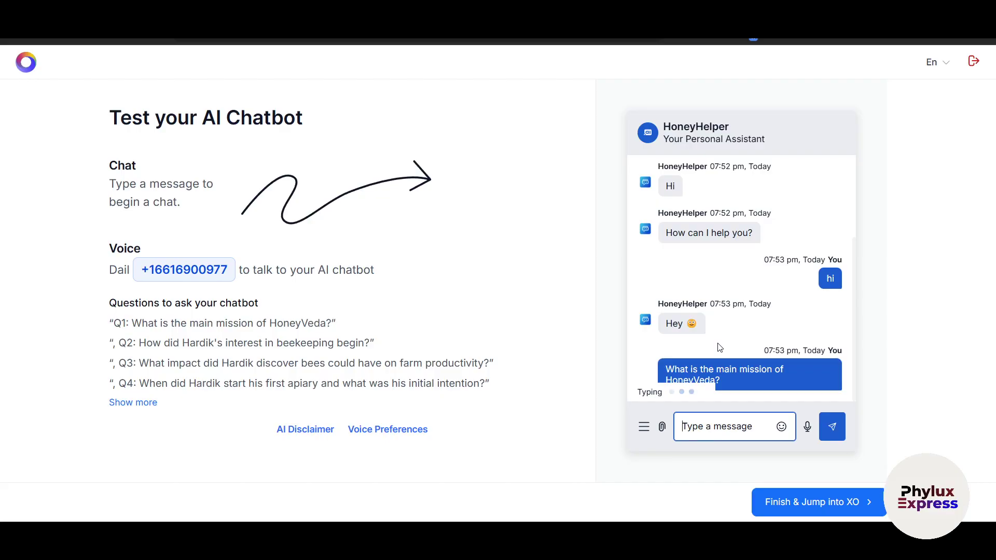
scroll(720, 348, "up", 3)
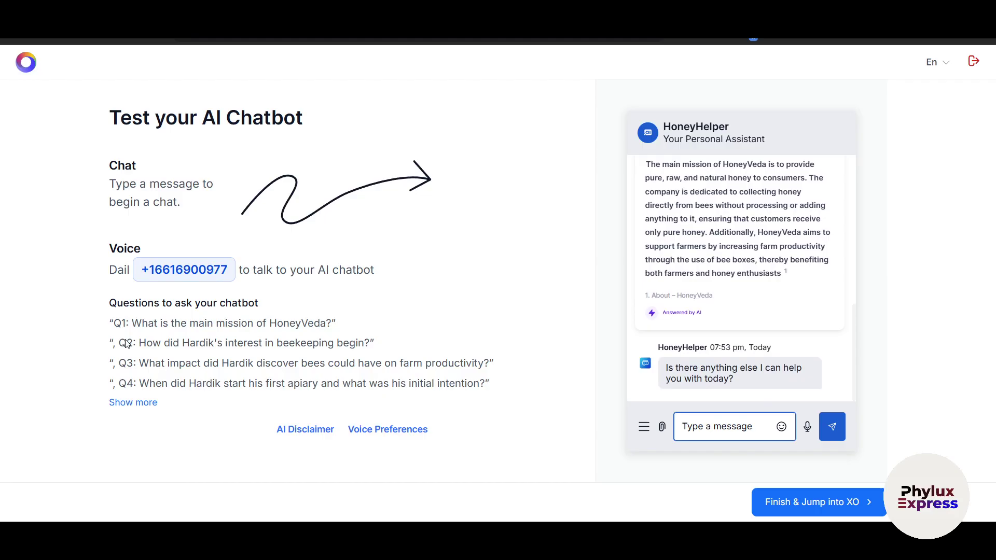
Step: Send the second suggested question about Hardik's beekeeping interest and review the answers
left_click_drag(139, 343, 365, 344)
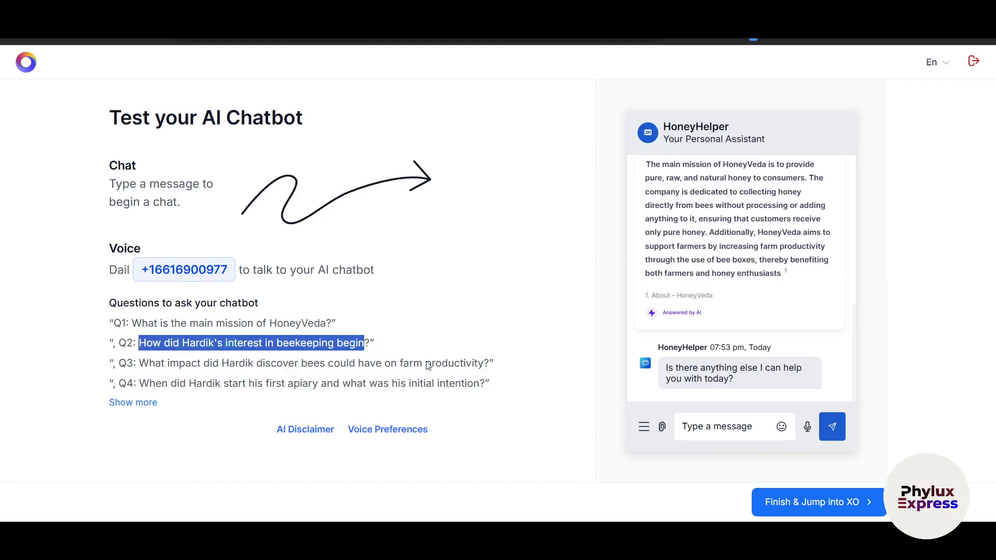
left_click(747, 433)
key("ctrl+v")
type("?")
key("Return")
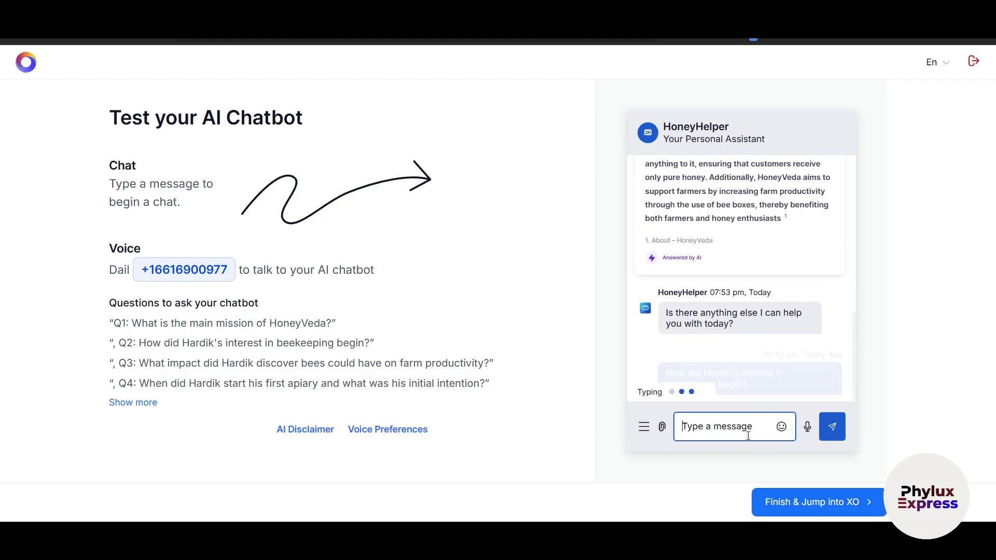
scroll(755, 252, "up", 5)
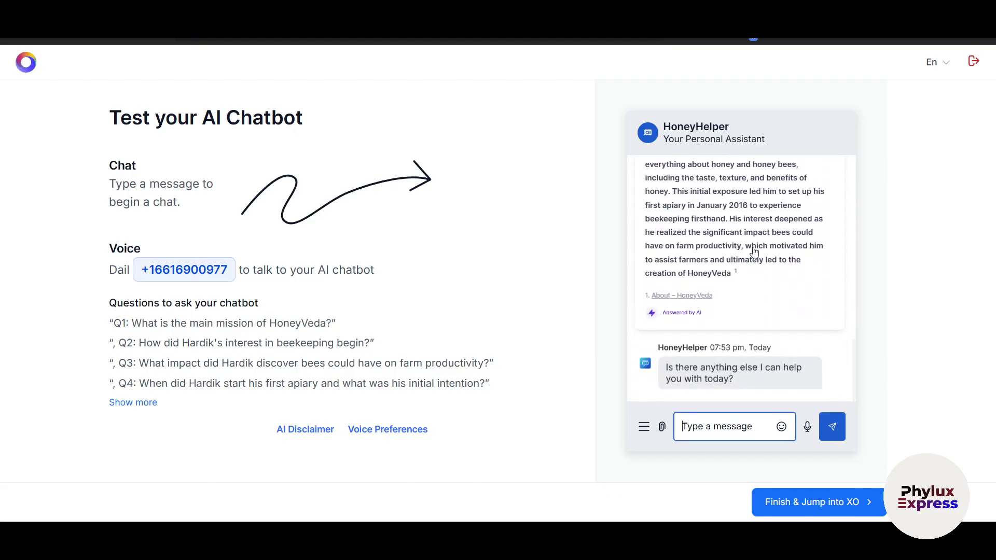
scroll(755, 251, "up", 1)
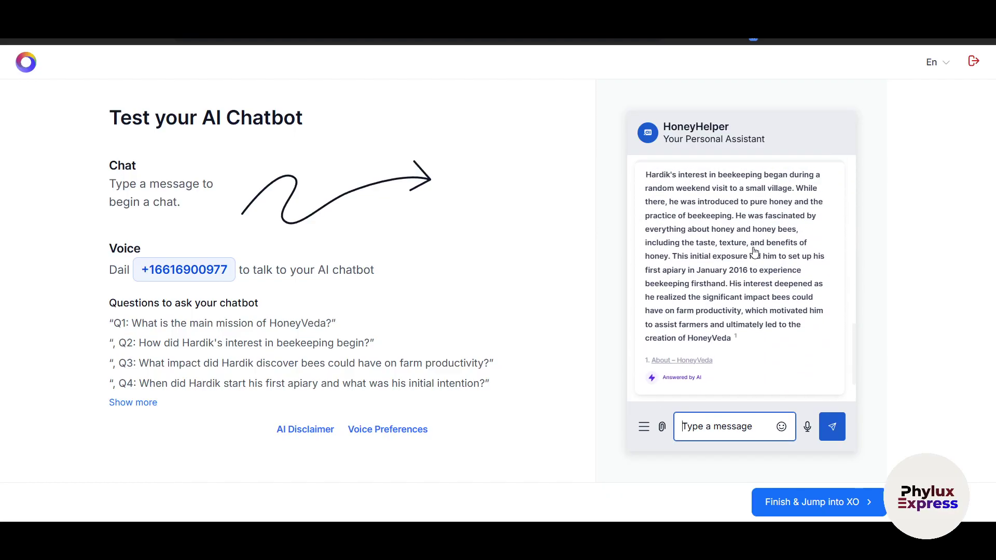
scroll(755, 252, "down", 1)
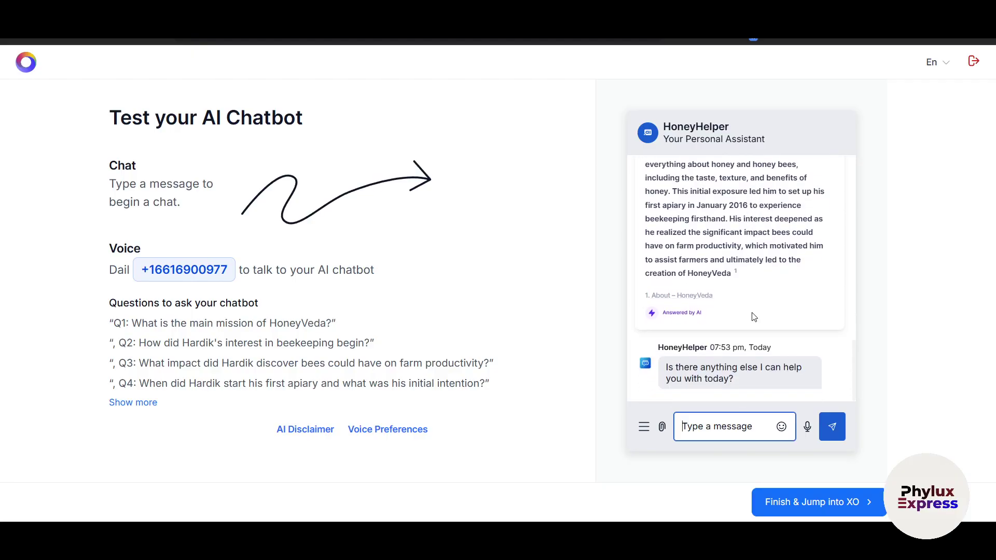
Step: Finish the test drive, dismiss the free-token reward offer, and browse the Quick Start page
left_click(805, 506)
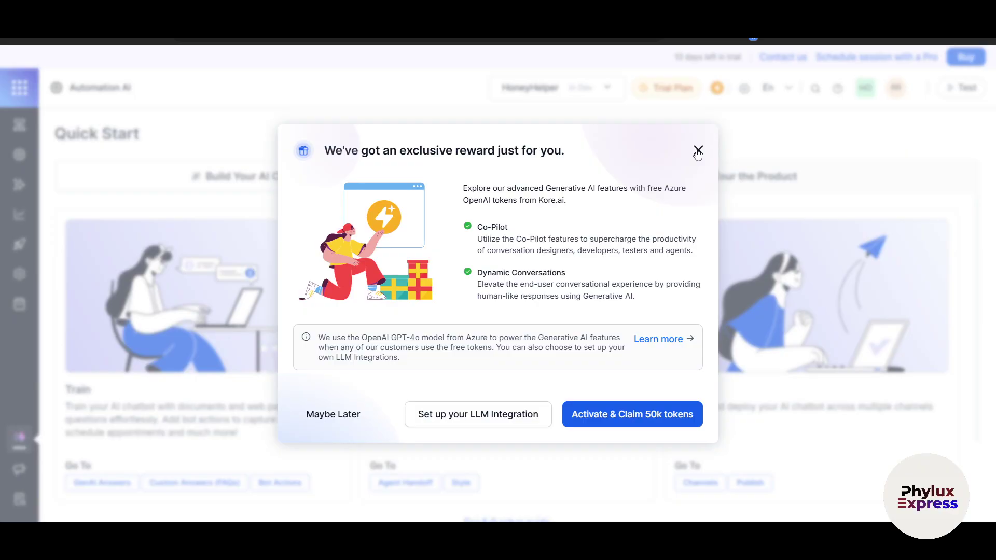
left_click(322, 421)
scroll(44, 216, "down", 2)
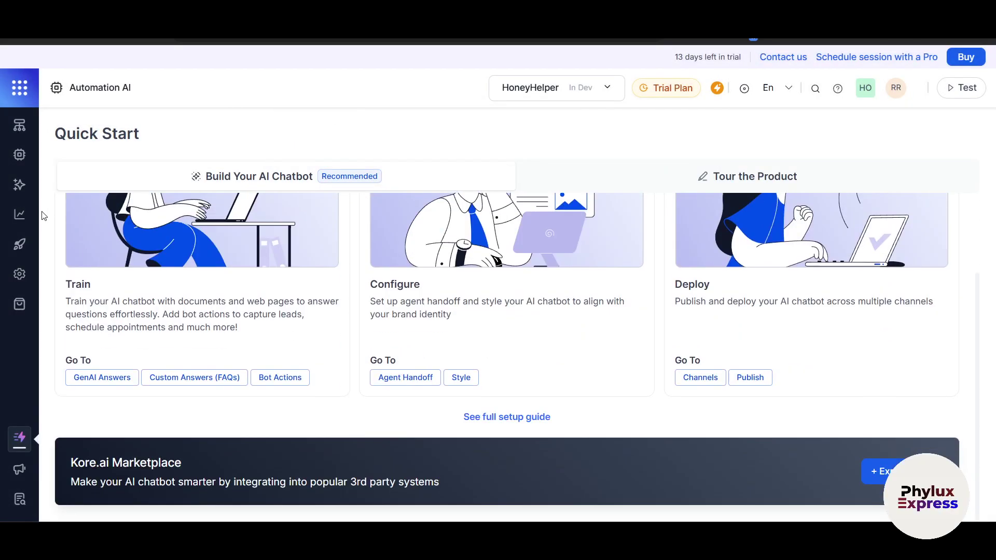
scroll(498, 333, "up", 2)
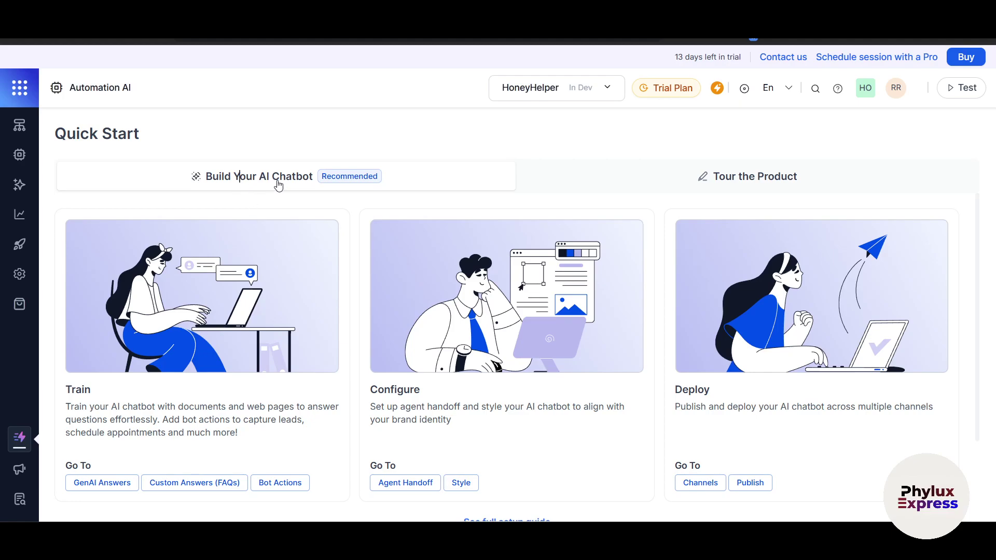
scroll(306, 310, "down", 2)
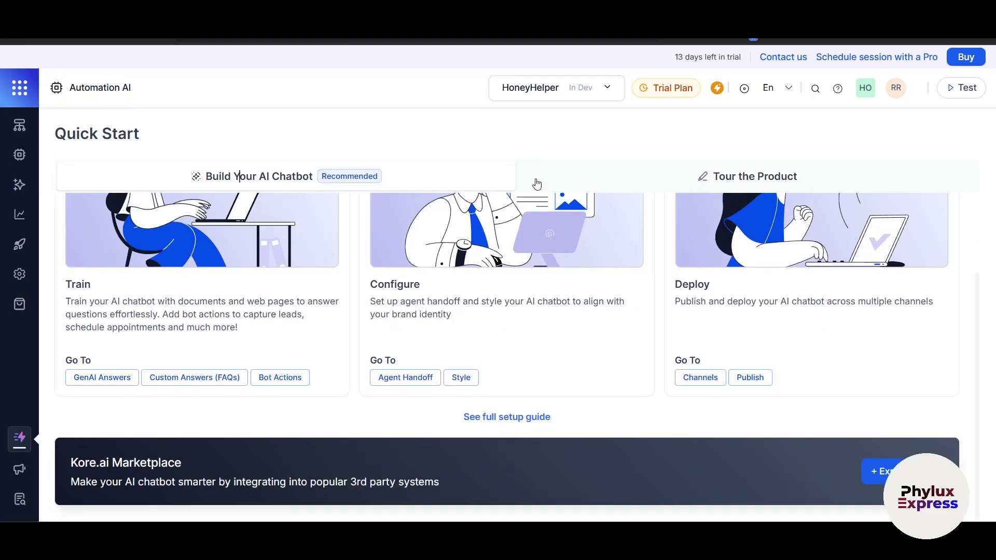
left_click(21, 127)
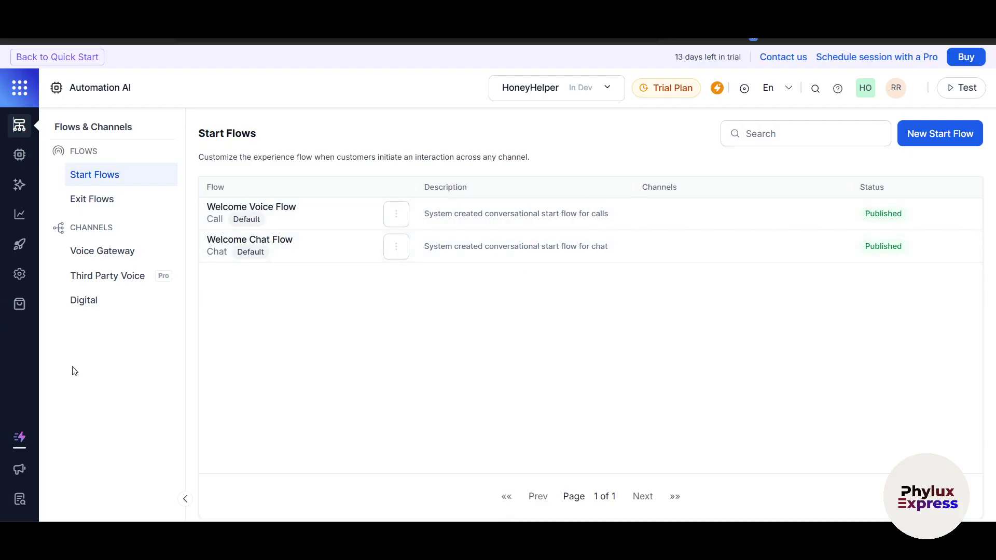
left_click(19, 87)
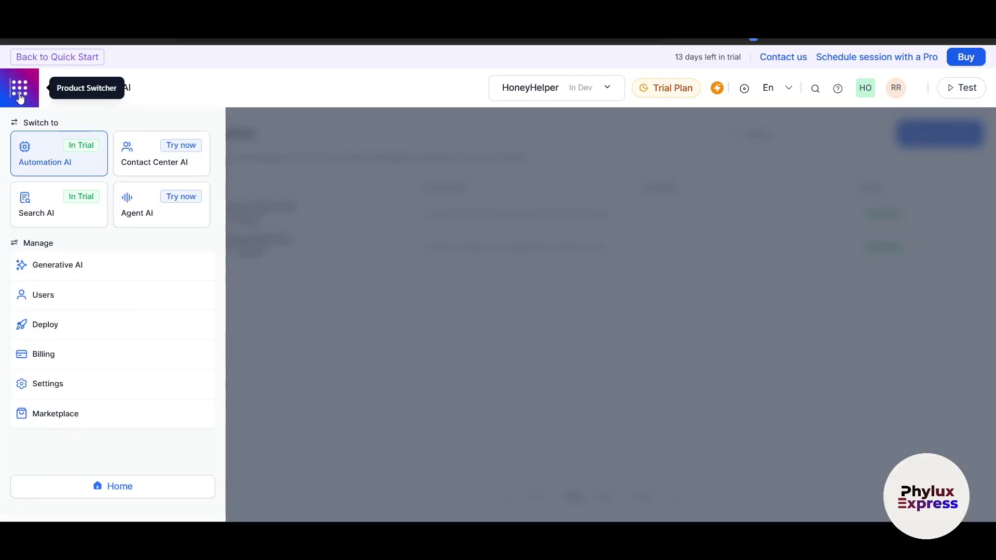
left_click(340, 285)
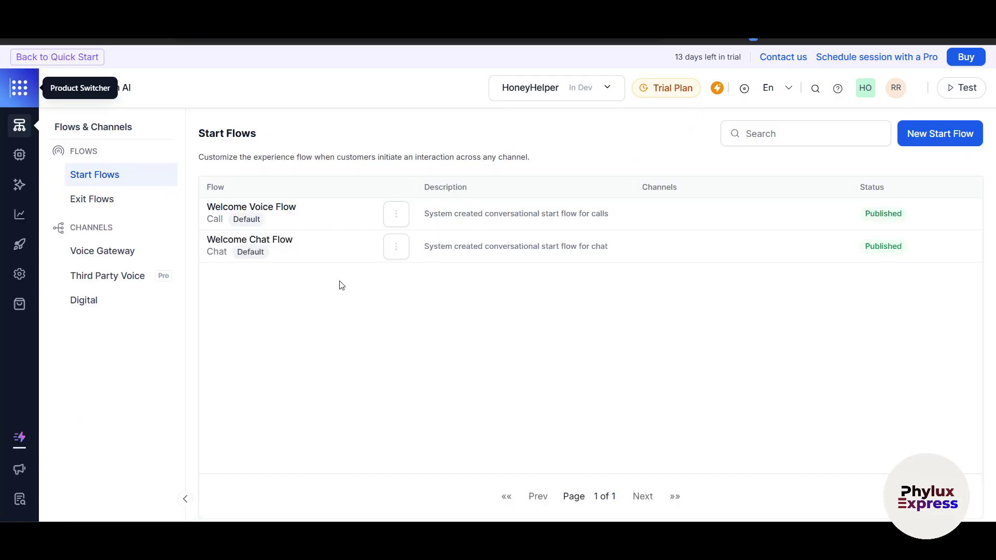
left_click(63, 62)
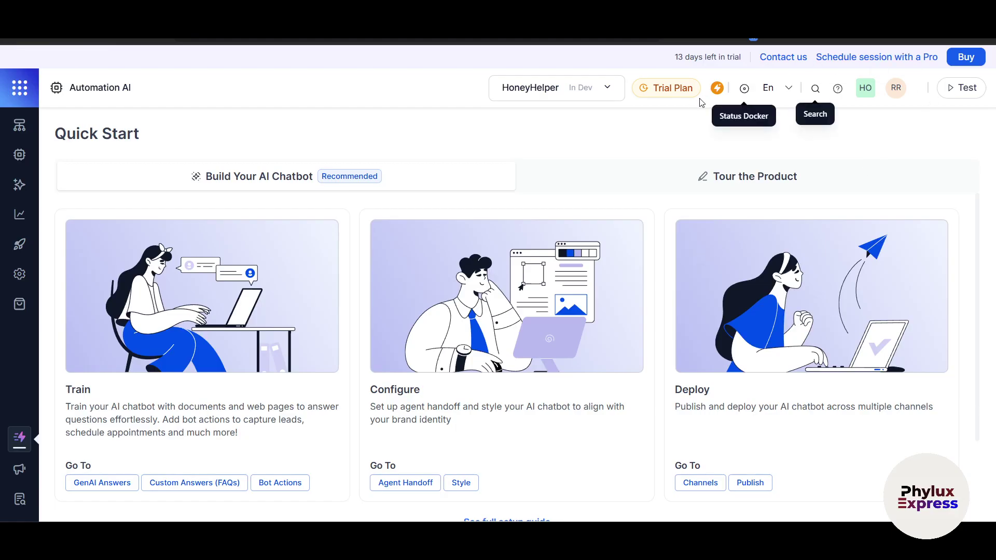
left_click(961, 89)
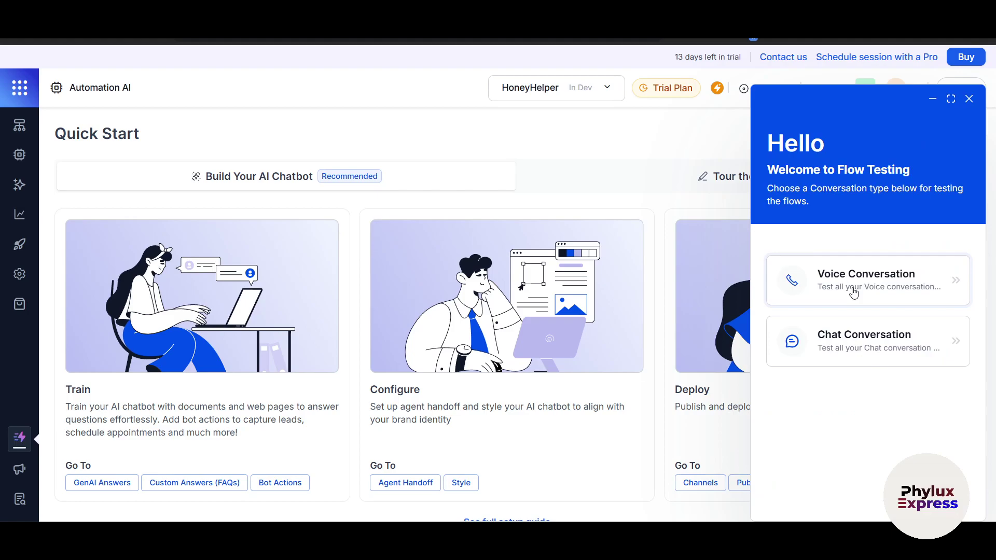
left_click(875, 343)
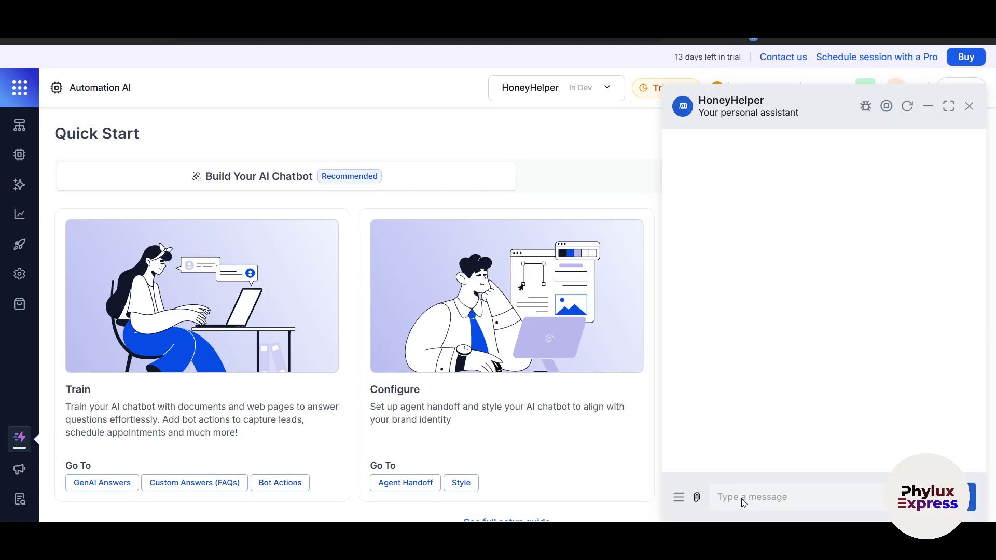
left_click_drag(700, 100, 800, 104)
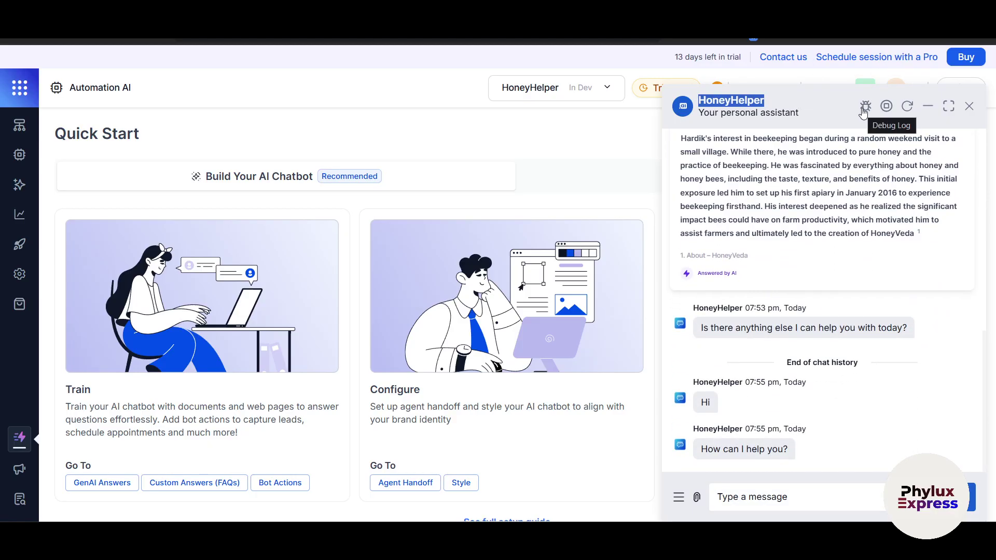
left_click(913, 115)
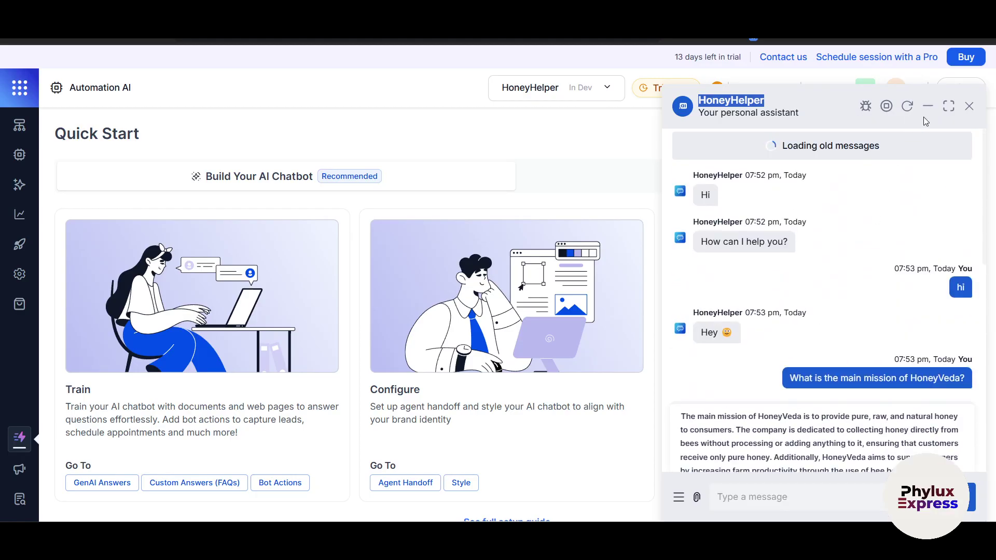
left_click(969, 106)
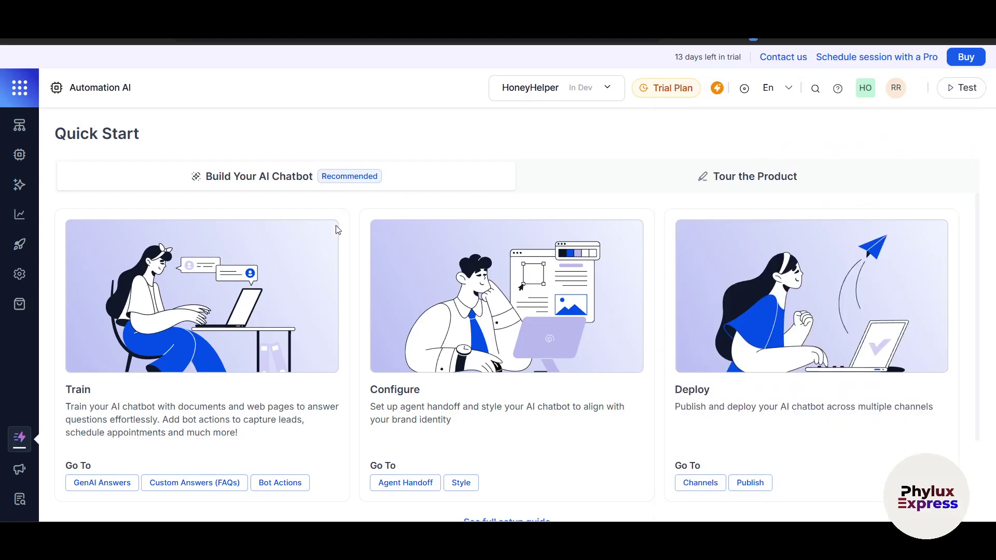
Step: Browse the Quick Start page, open the full setup guide, then return to Quick Start
scroll(338, 230, "down", 3)
scroll(360, 267, "up", 3)
scroll(306, 397, "down", 2)
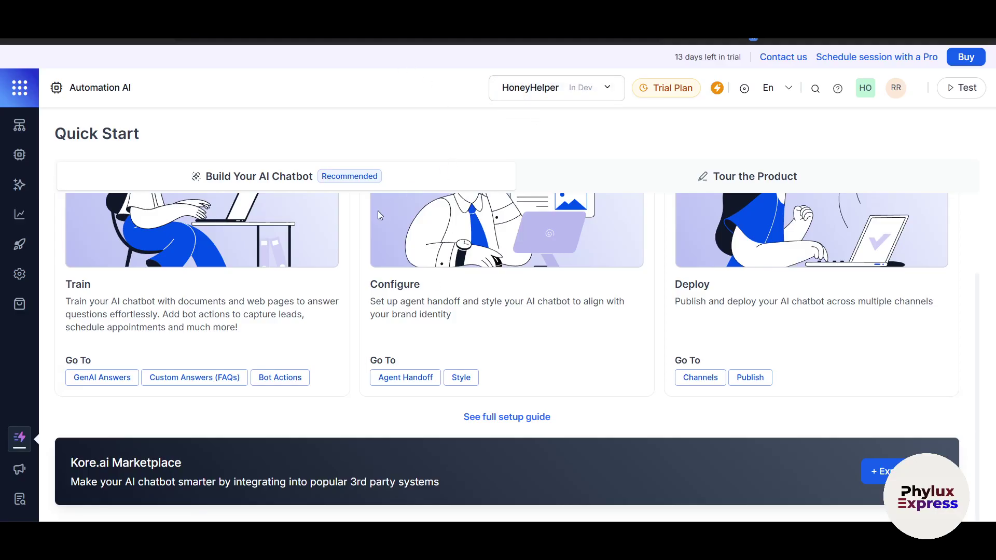
scroll(314, 283, "up", 2)
scroll(253, 311, "down", 2)
left_click(510, 424)
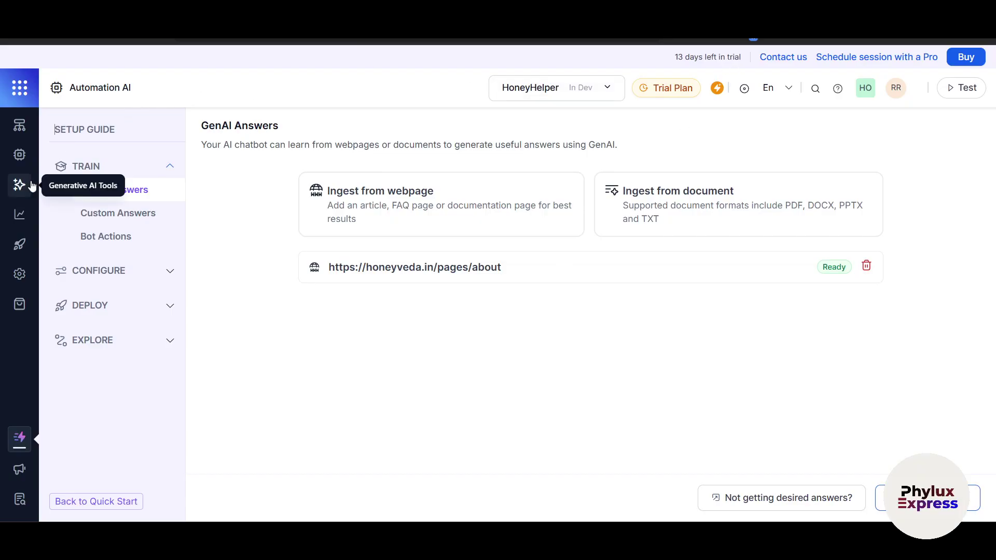
left_click(96, 501)
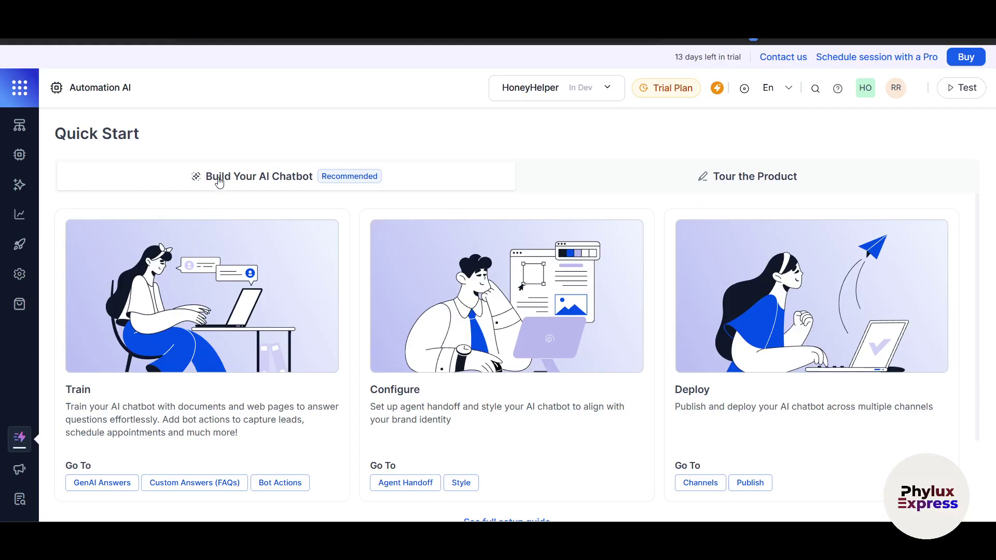
Step: Start a new start flow named 'Flow 1' with description 'help in shipping details'
left_click(20, 126)
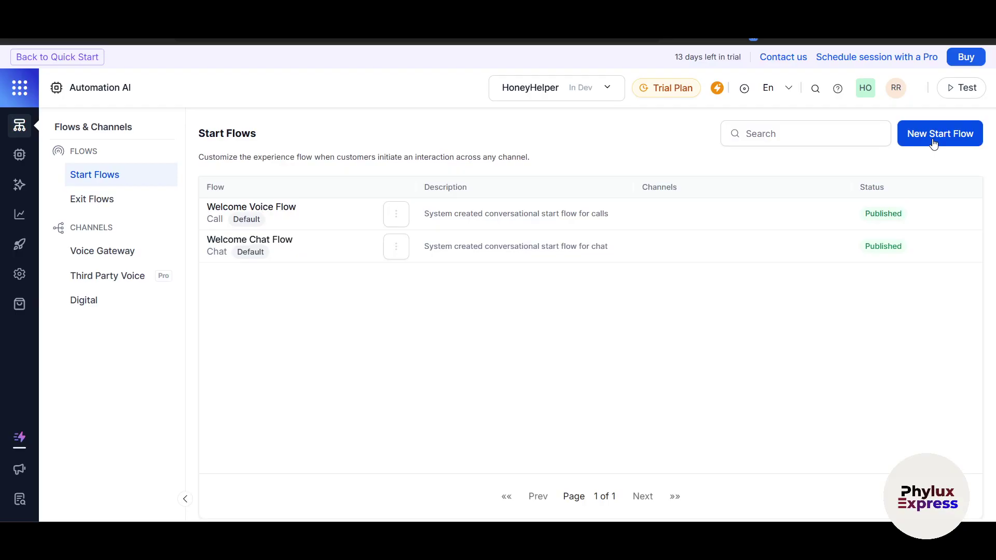
left_click(934, 144)
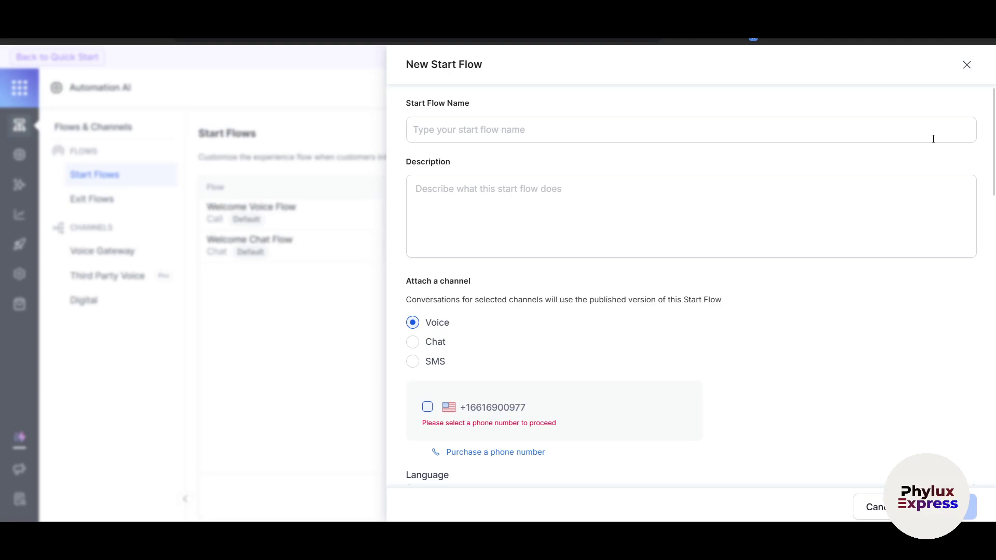
left_click(552, 129)
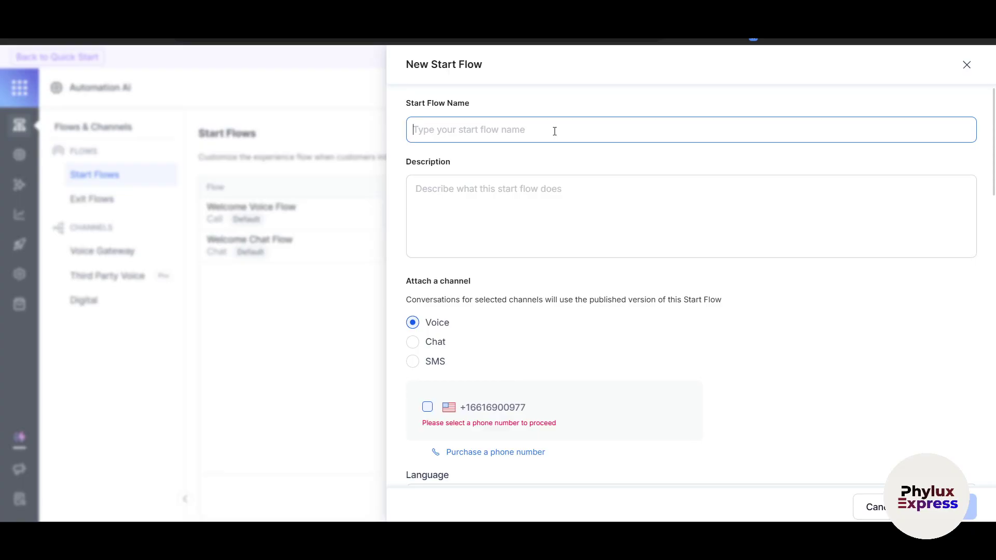
type("Flow 1")
left_click(495, 190)
type("help in shipping details")
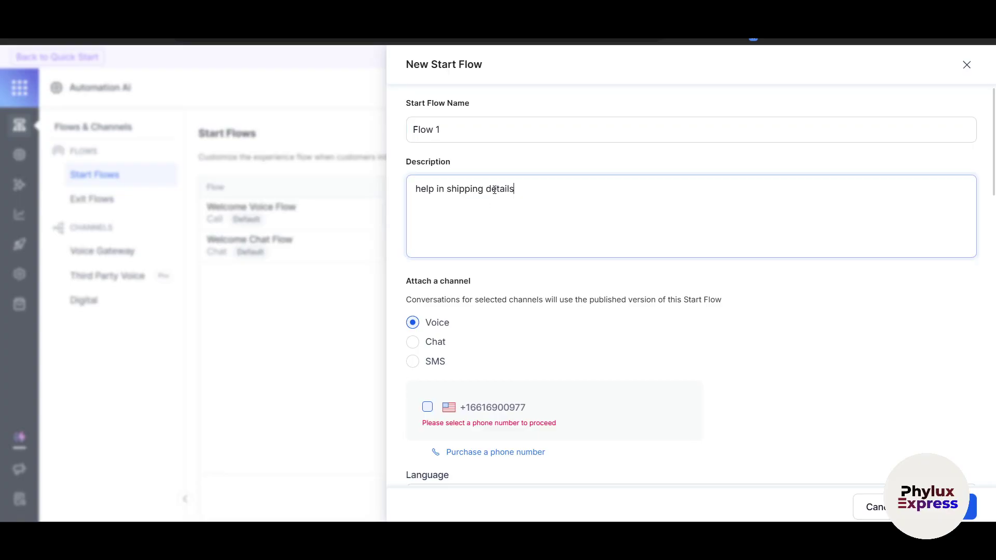
Step: Choose the Chat channel, enable Web/Mobile Client, and pick the Default No Agents Available Chat Flow
scroll(494, 269, "down", 3)
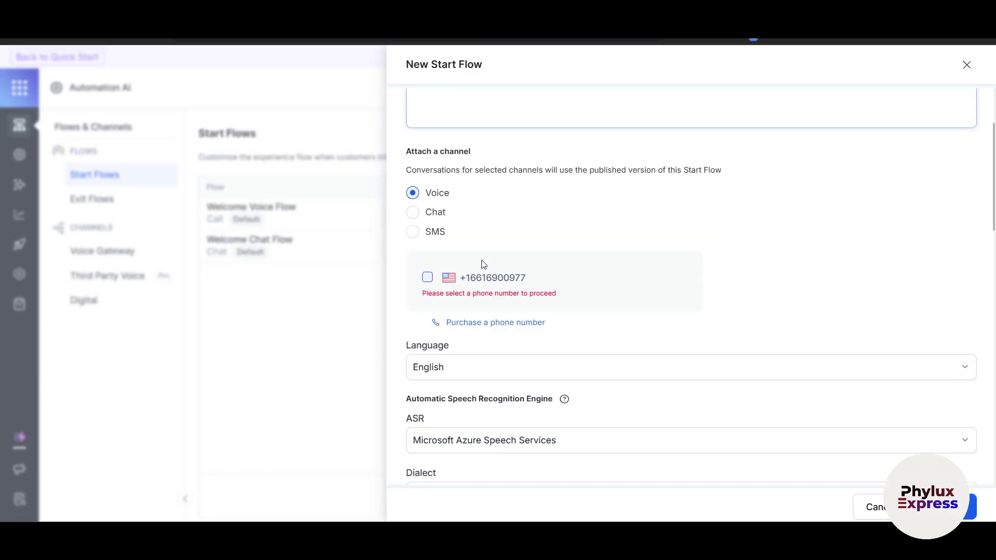
scroll(483, 262, "up", 3)
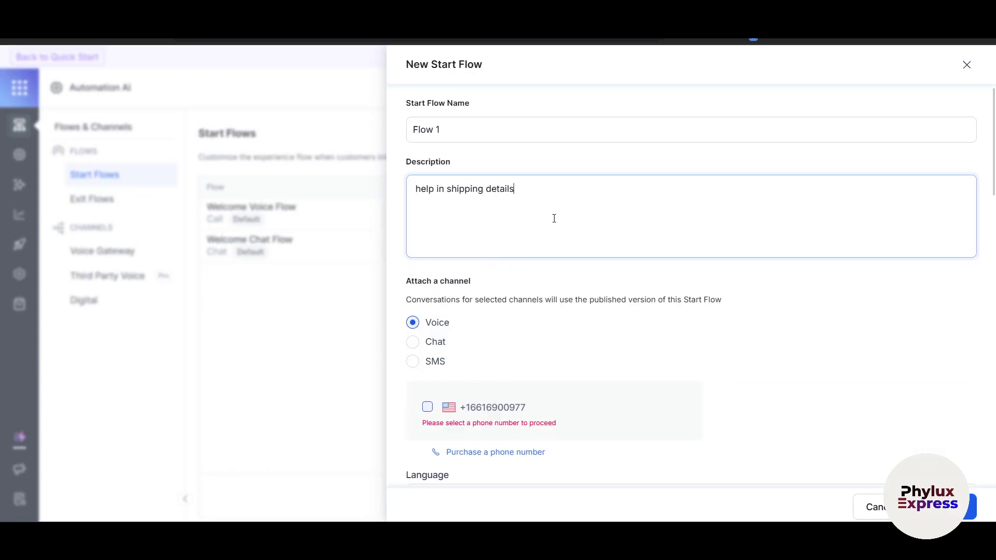
scroll(519, 260, "down", 2)
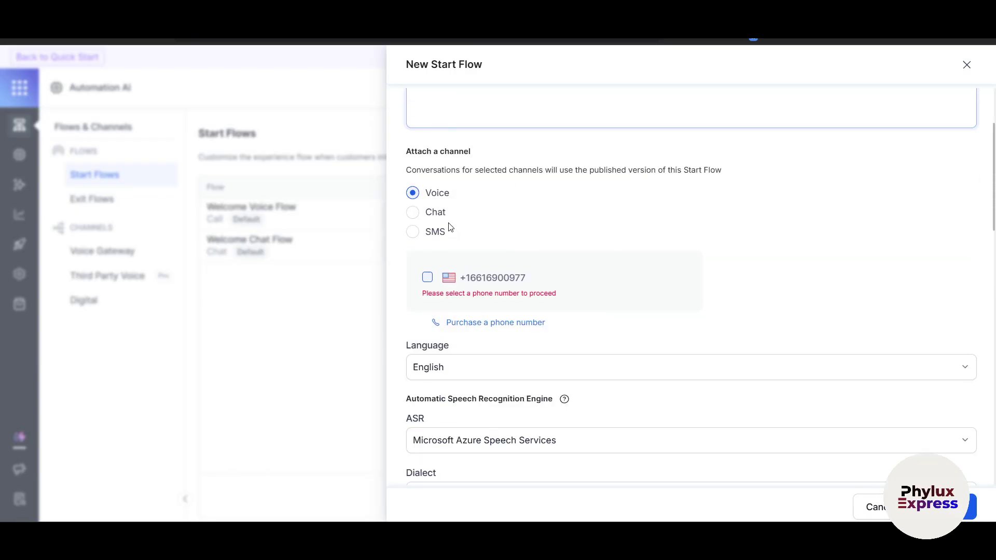
left_click(413, 213)
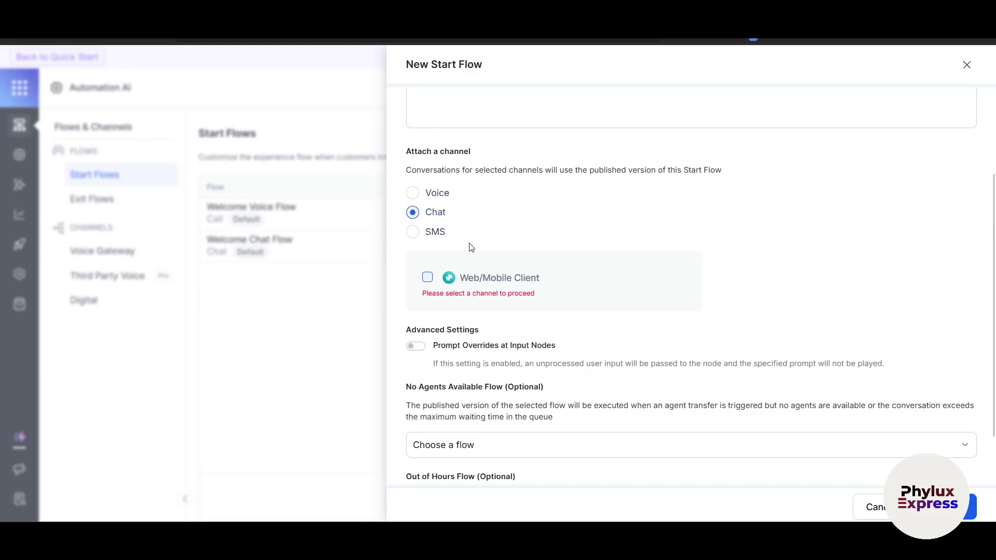
left_click(413, 233)
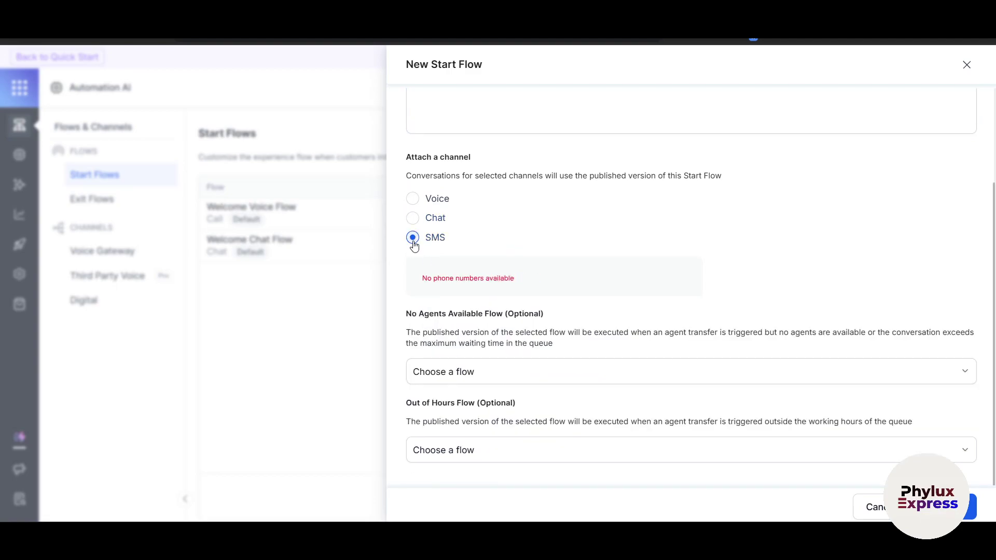
left_click(412, 218)
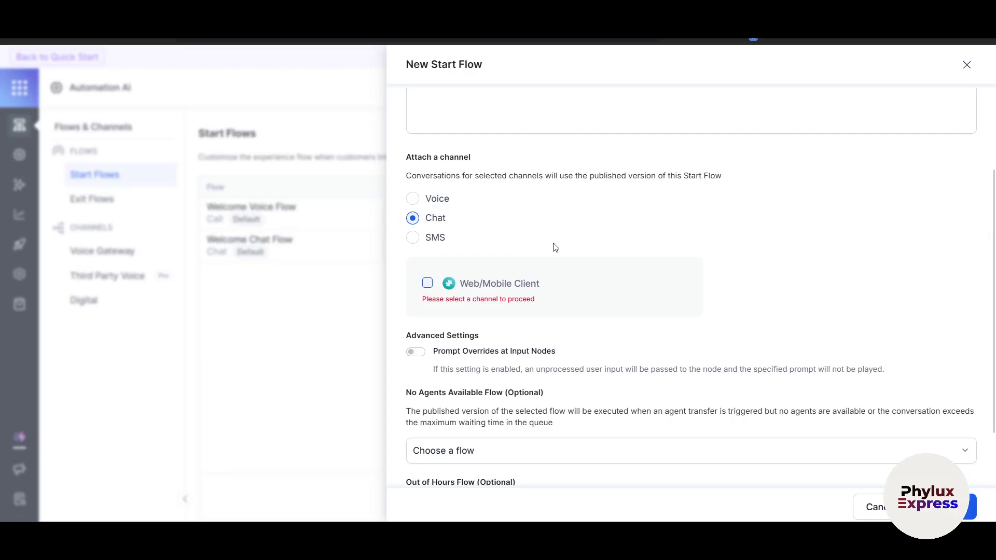
left_click(427, 284)
scroll(545, 327, "down", 1)
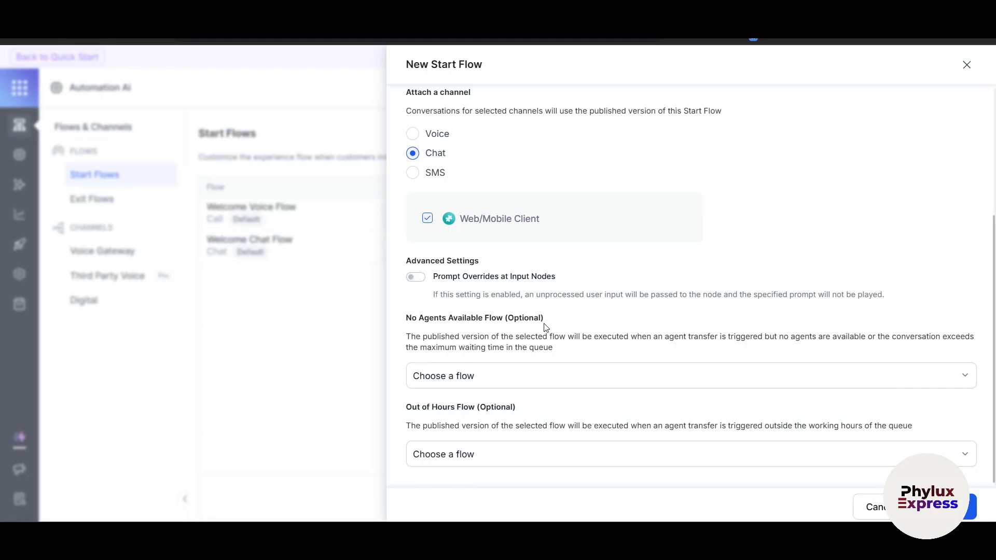
scroll(495, 298, "down", 1)
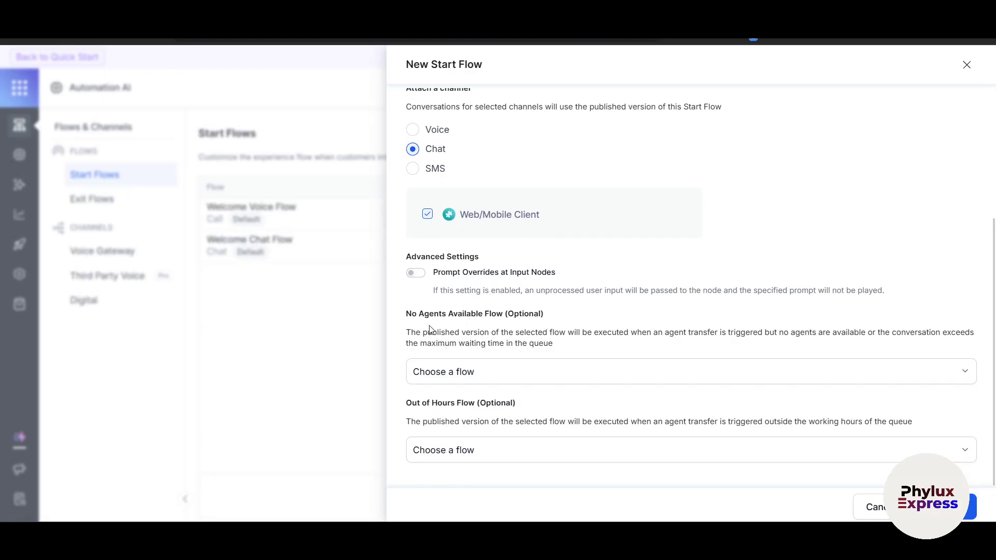
left_click(496, 379)
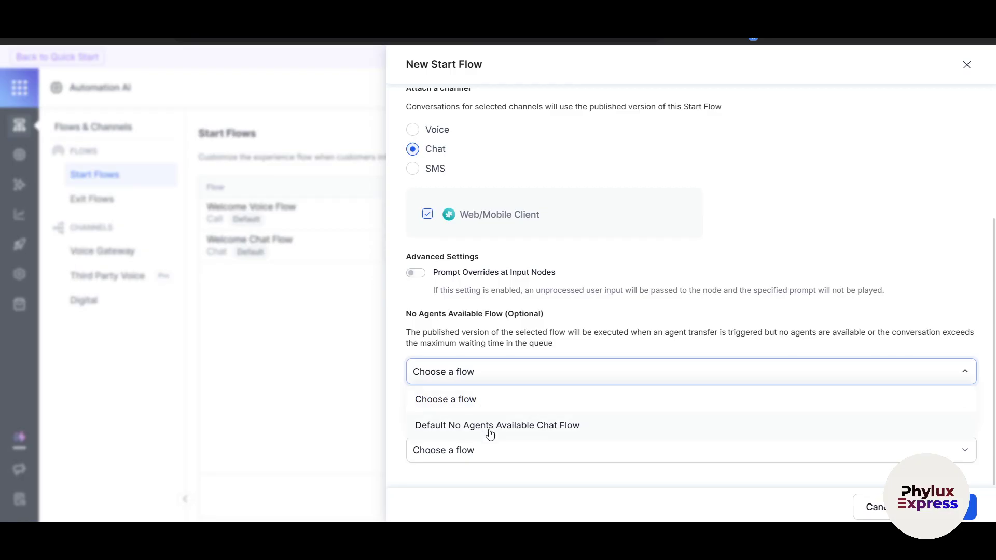
left_click(488, 425)
Step: Leave the no-agents fallback flow unset, create Flow 1, and expand Split in Assets
left_click(504, 383)
left_click(468, 405)
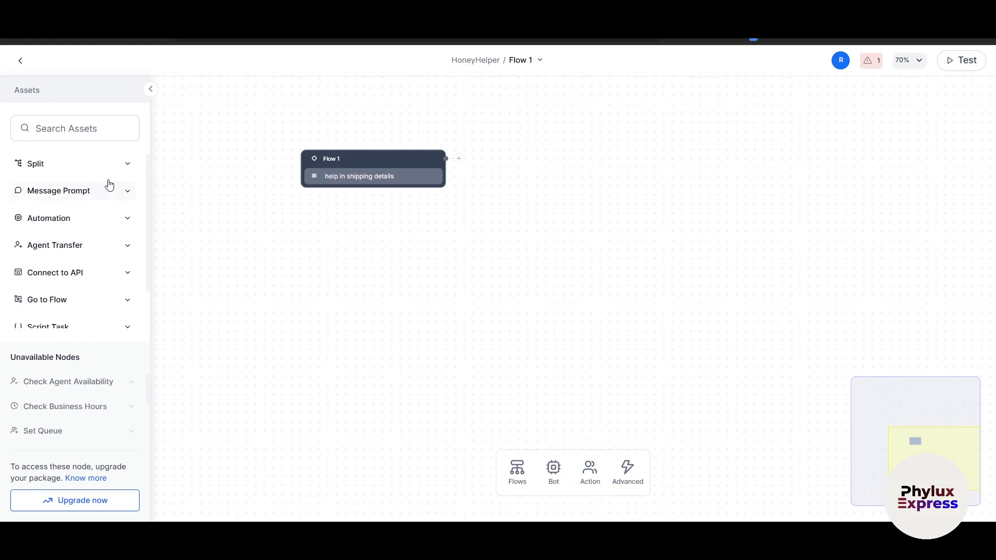
left_click(122, 172)
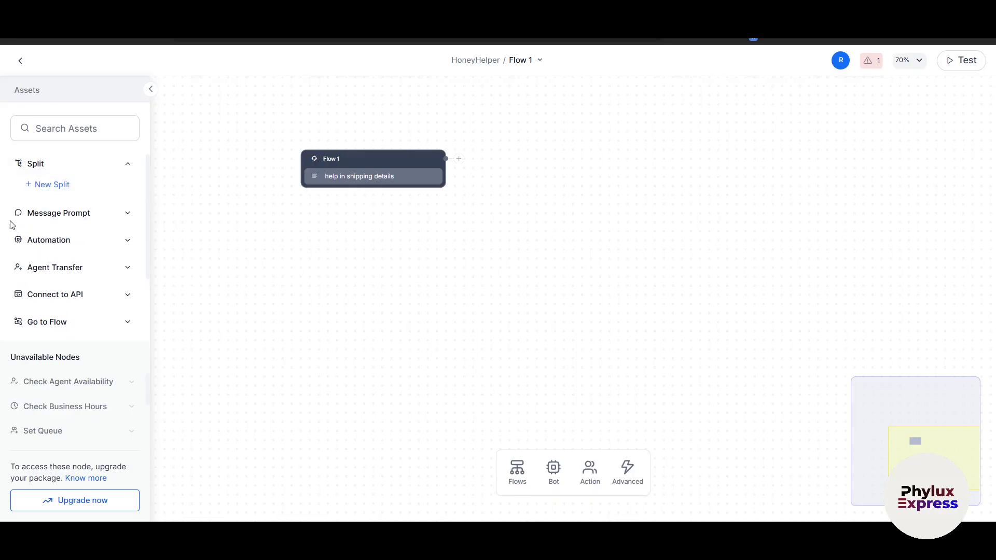
Step: Add a Message Prompt node with the message 'where is my order ?'
left_click(113, 216)
left_click(71, 243)
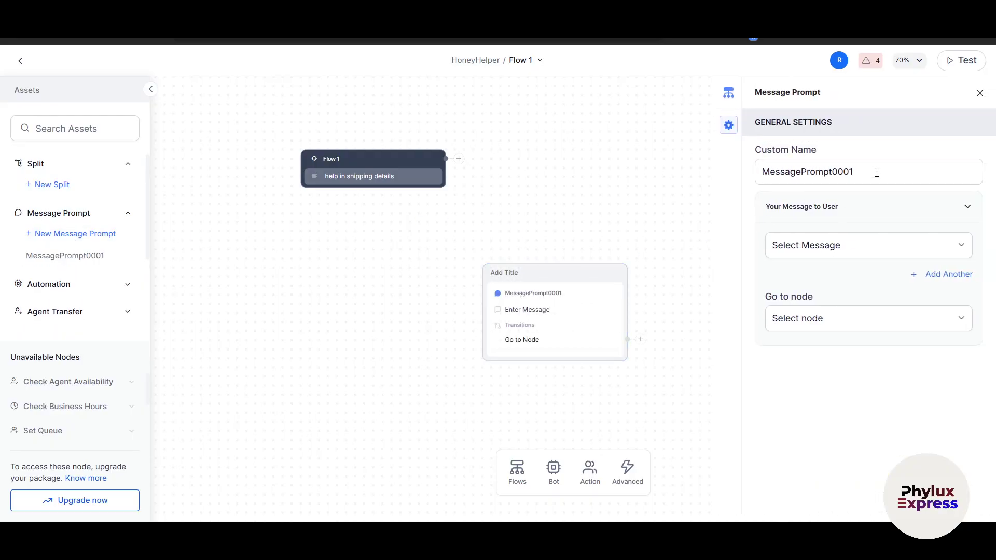
left_click_drag(877, 172, 727, 173)
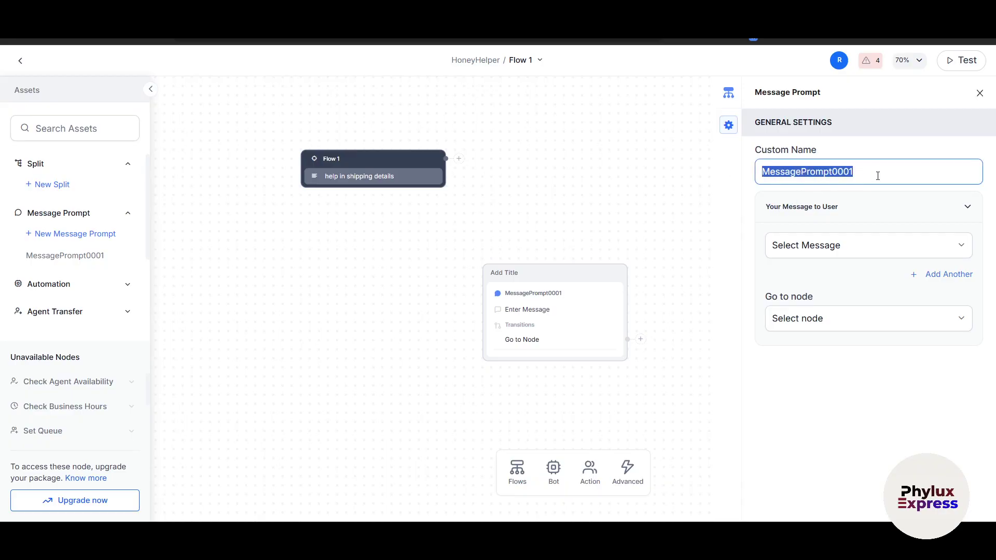
left_click(835, 251)
left_click(827, 273)
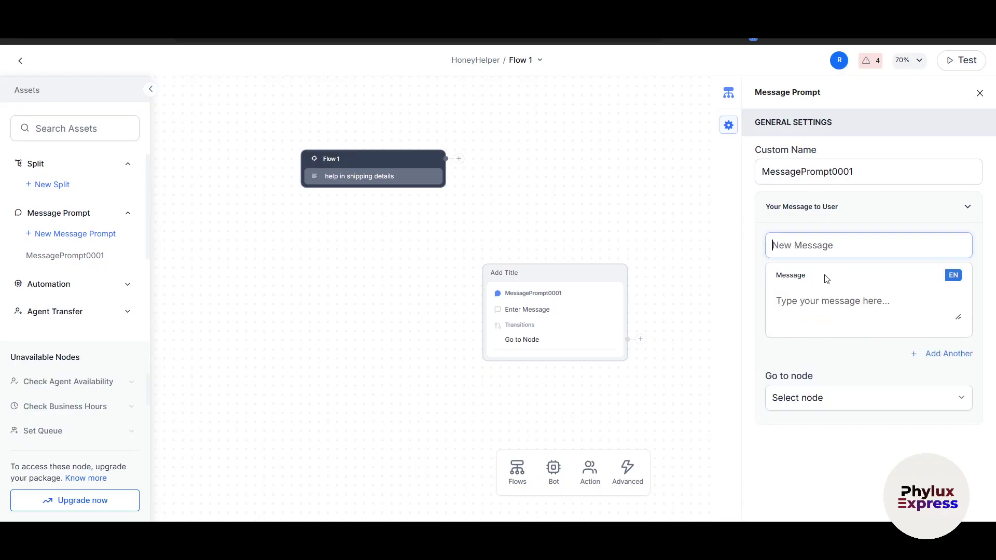
left_click(805, 297)
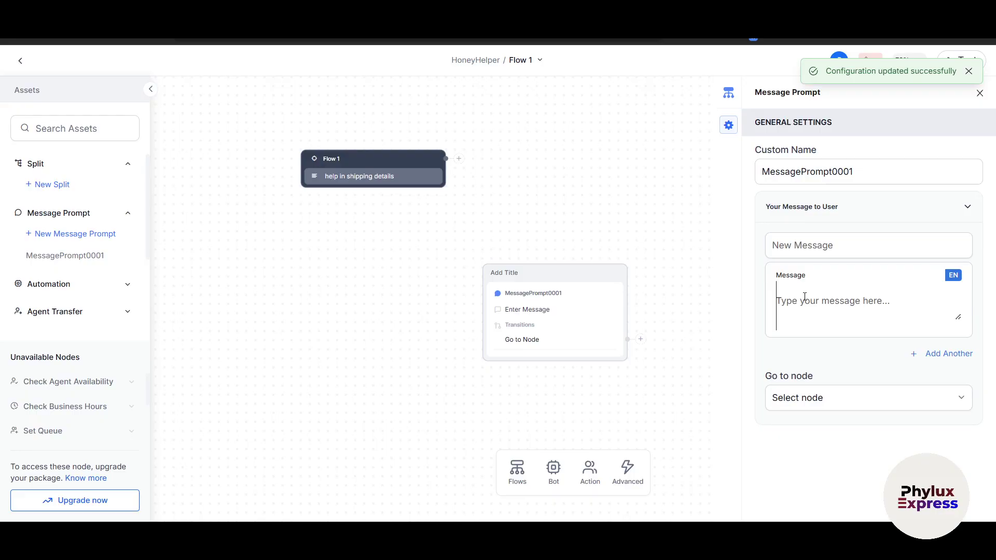
type("awd")
key("BackSpace")
key("BackSpace")
type("wher")
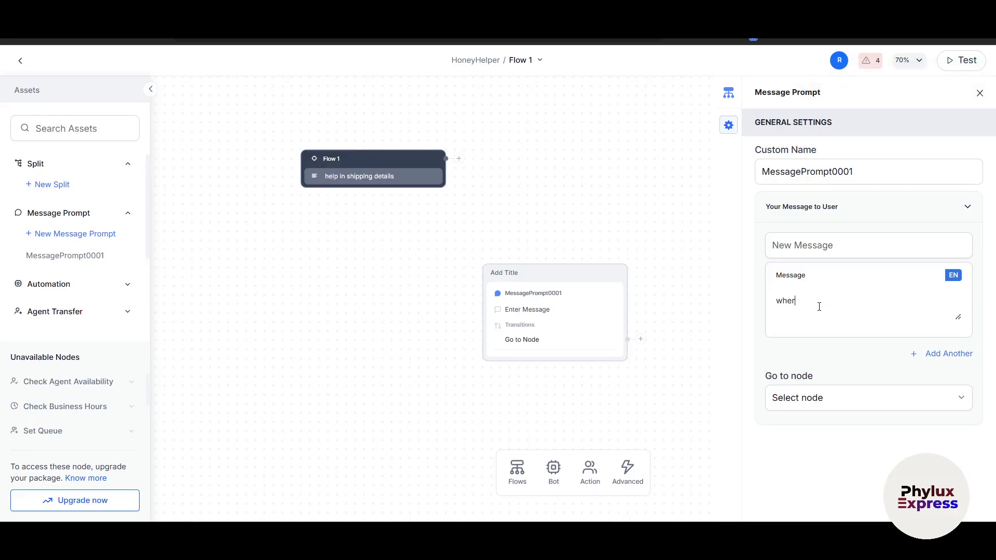
type("e u")
key("BackSpace")
type("is my orf")
key("BackSpace")
type("der ?")
Step: Link the prompt's next node to Automation0001 and check the canvas zoom options
left_click(835, 398)
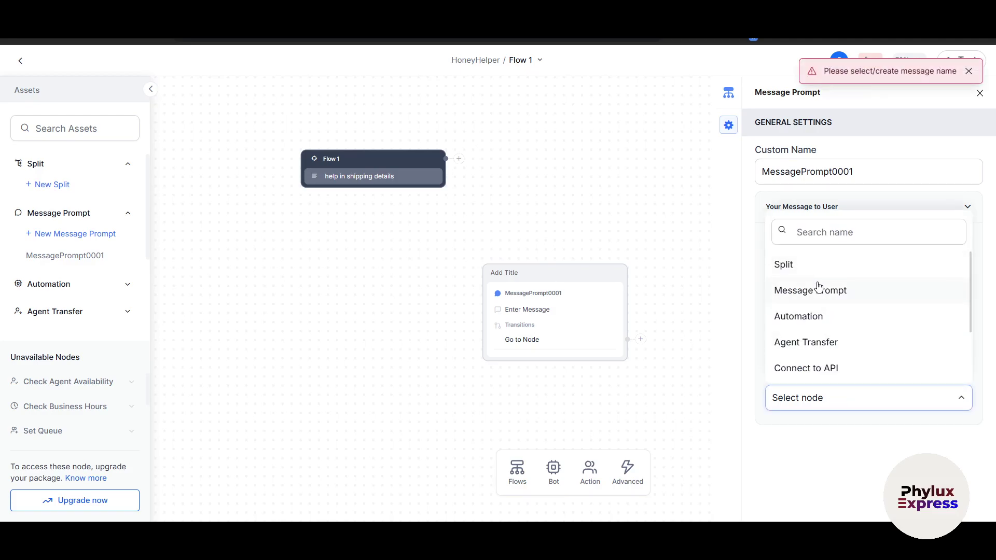
left_click(816, 315)
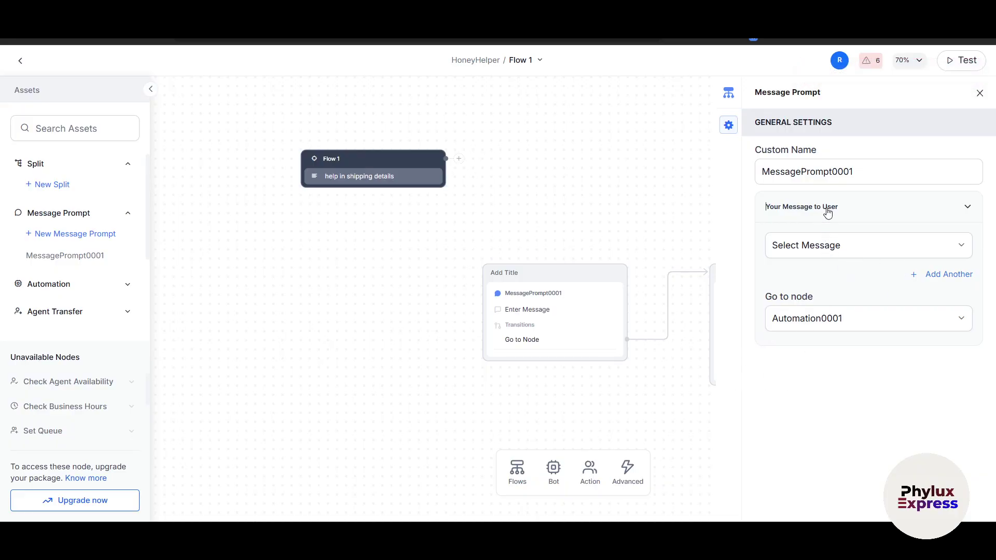
left_click(916, 64)
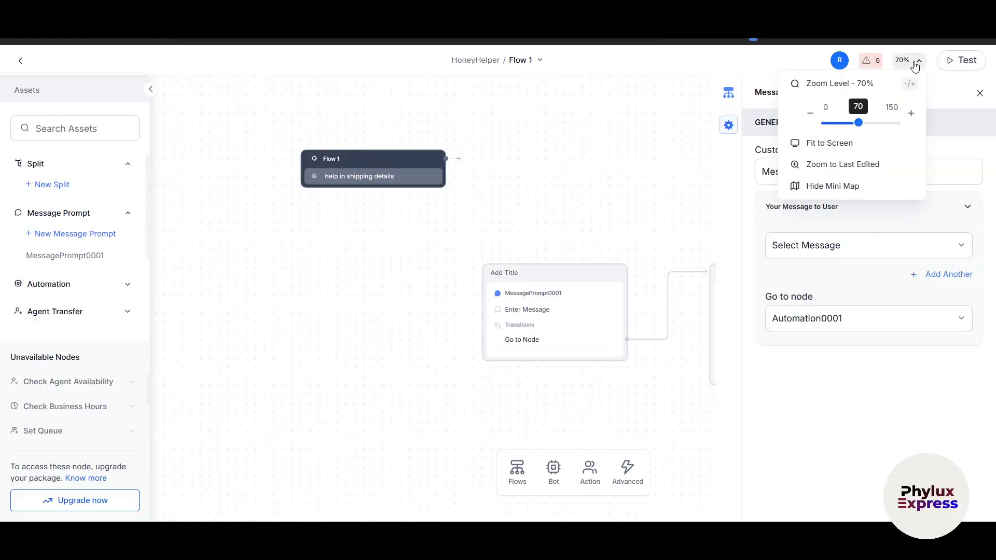
left_click(916, 64)
left_click(915, 64)
left_click(916, 63)
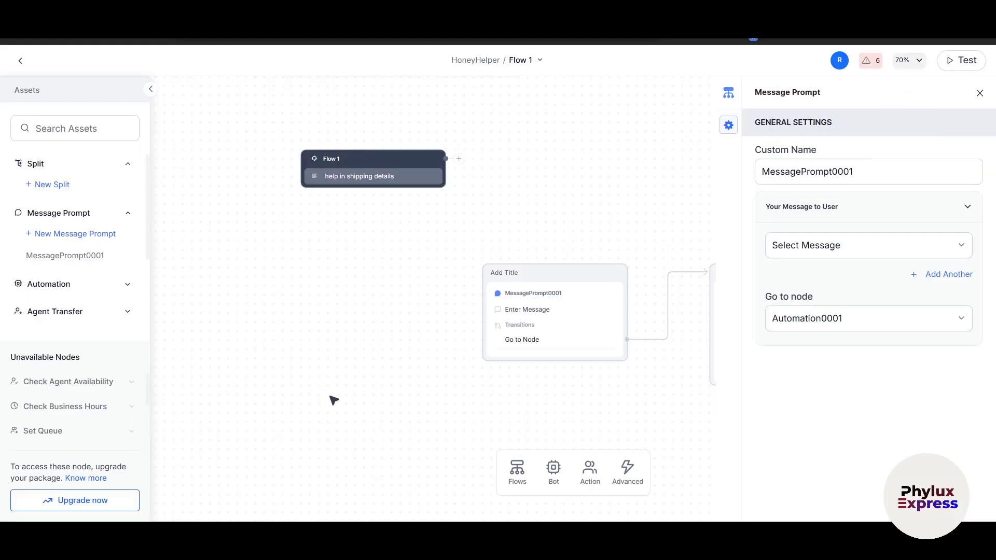
scroll(451, 402, "down", 3)
scroll(545, 332, "up", 3)
scroll(540, 338, "down", 1)
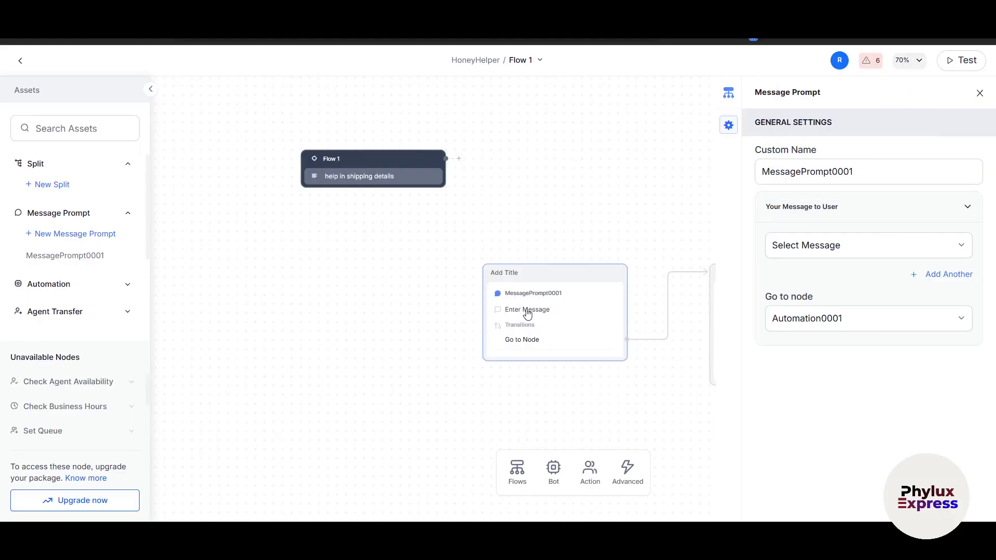
left_click(505, 300)
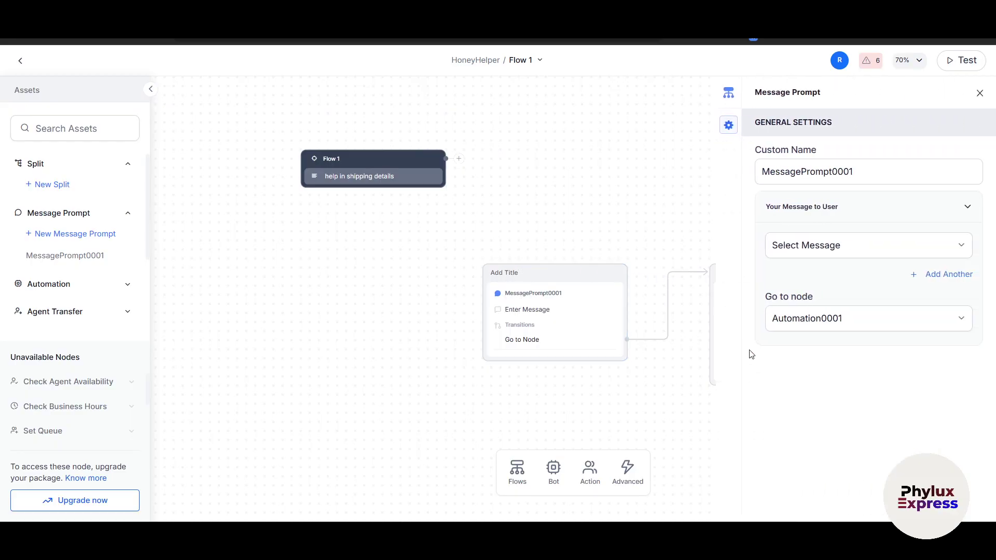
Step: Close MessagePrompt0001's settings and check Automation0001's node options without adding a node
left_click(981, 94)
scroll(705, 414, "right", 3)
scroll(705, 414, "down", 2)
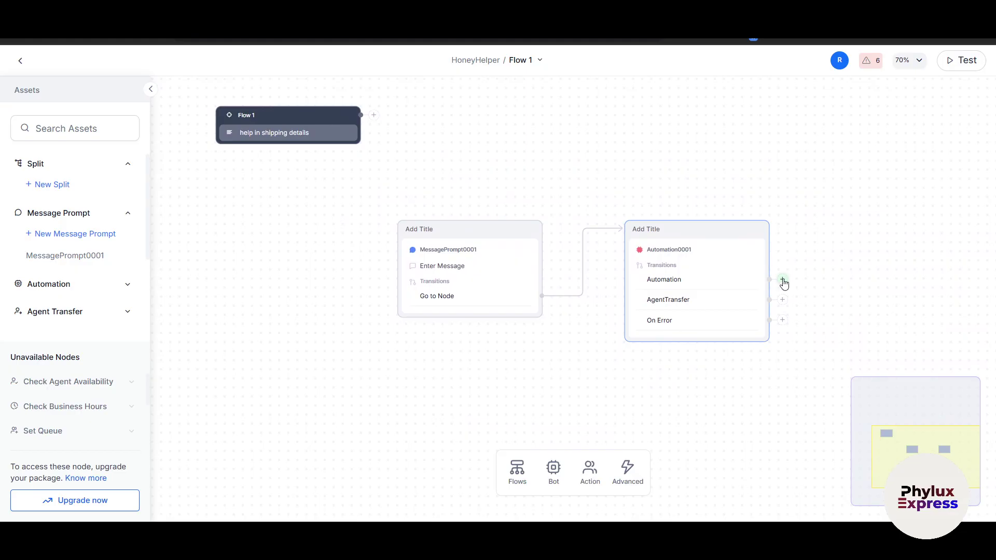
left_click(783, 281)
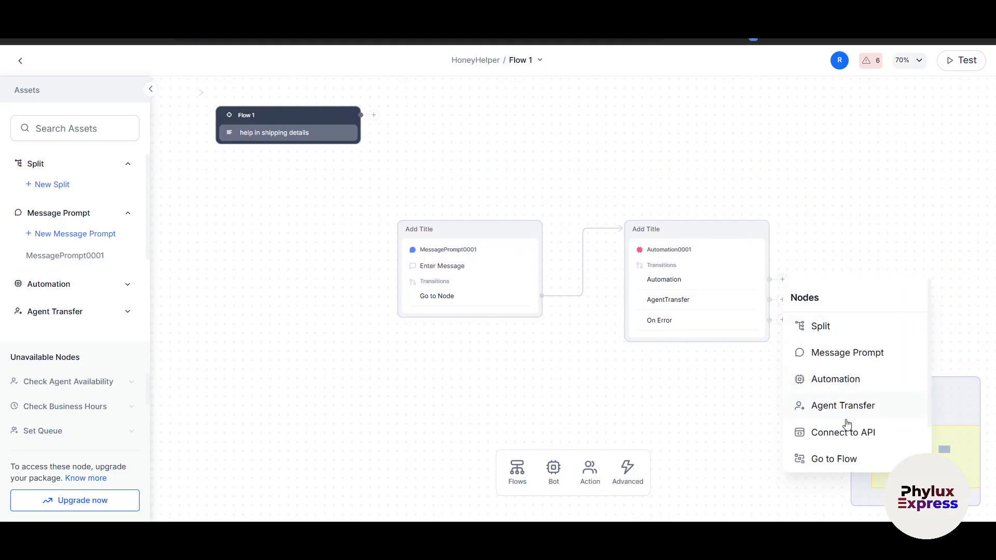
left_click(441, 394)
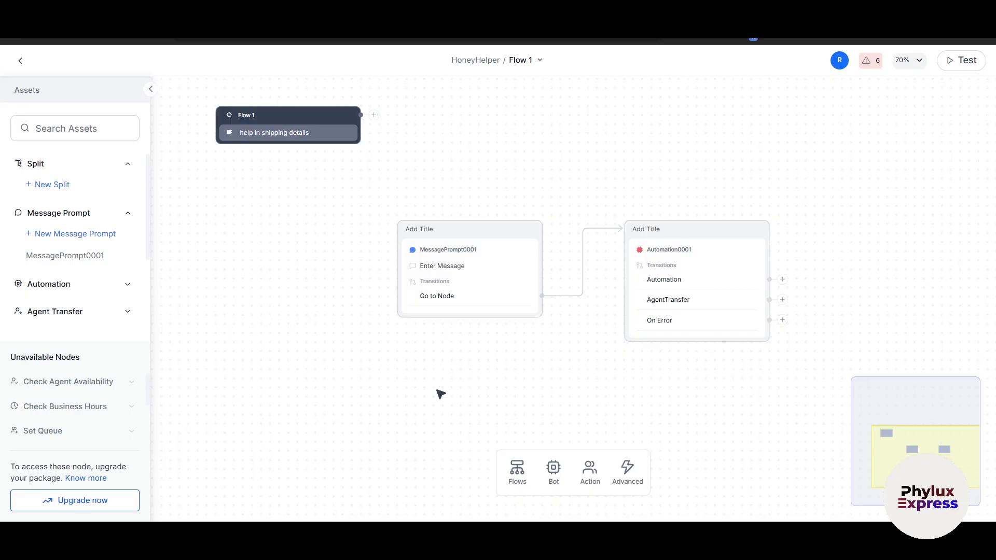
Step: Start a HoneyHelper test chat and send 'where is my order ?'
left_click(968, 61)
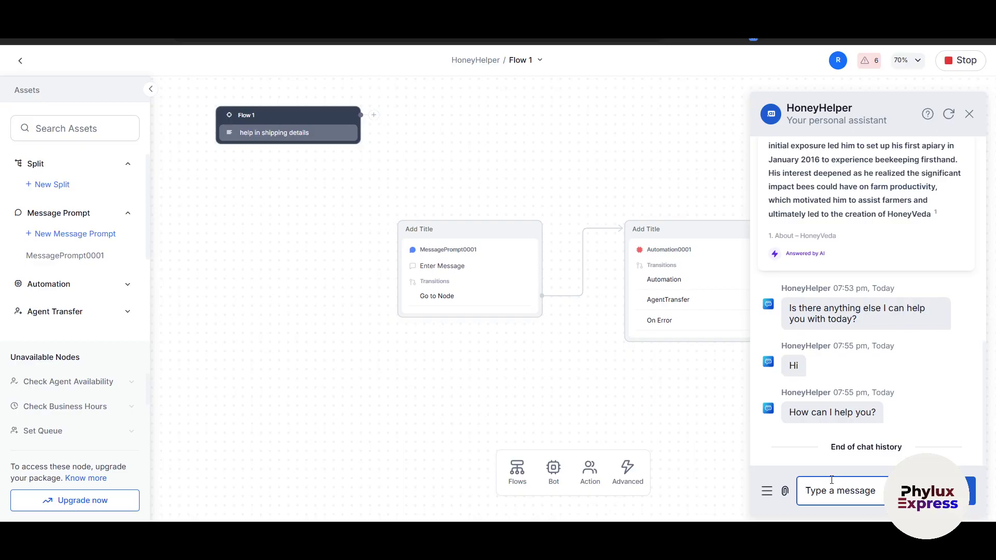
type("where is my order ?")
key("Return")
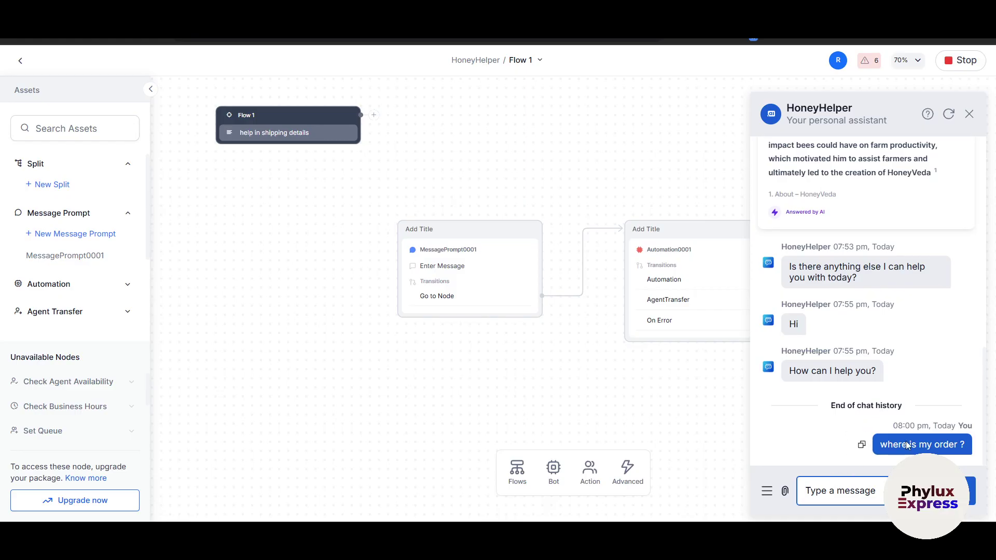
Step: Expand the Automation nodes in the Assets list beside the test chat
scroll(841, 444, "up", 1)
scroll(841, 443, "up", 8)
scroll(841, 341, "down", 9)
left_click(70, 286)
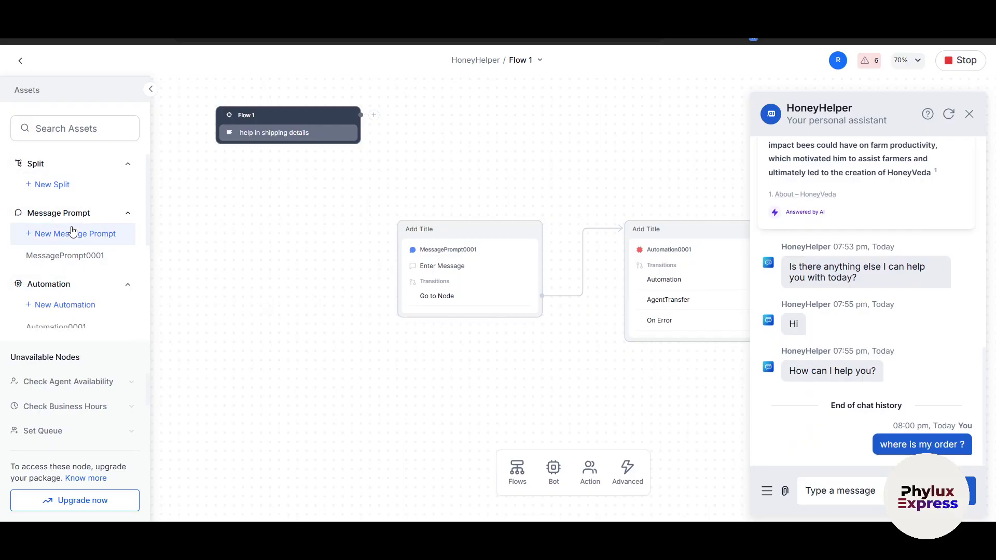
scroll(71, 227, "down", 3)
scroll(71, 218, "up", 3)
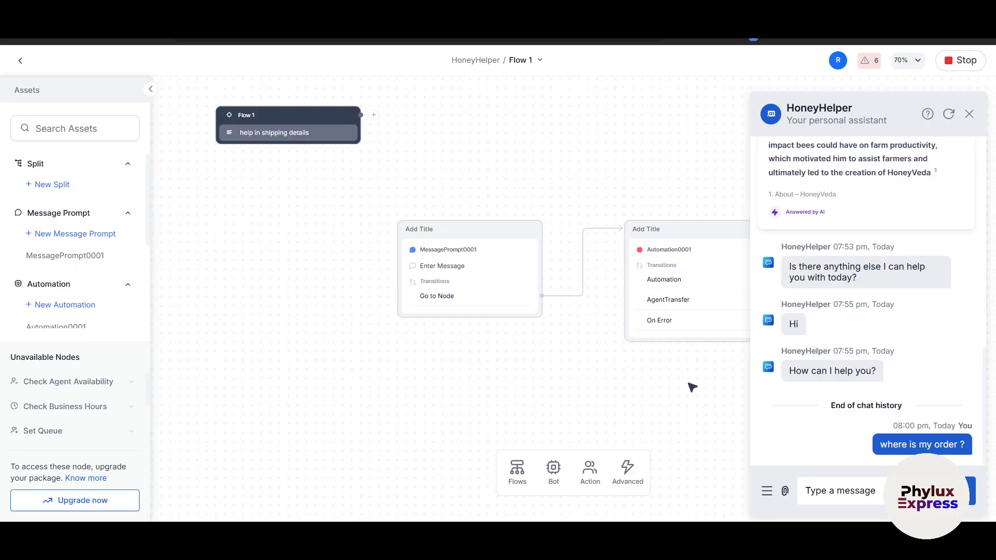
Step: Exit Flow 1, publish HoneyHelper from Deploy, and view App Version and Import & Export
left_click(22, 60)
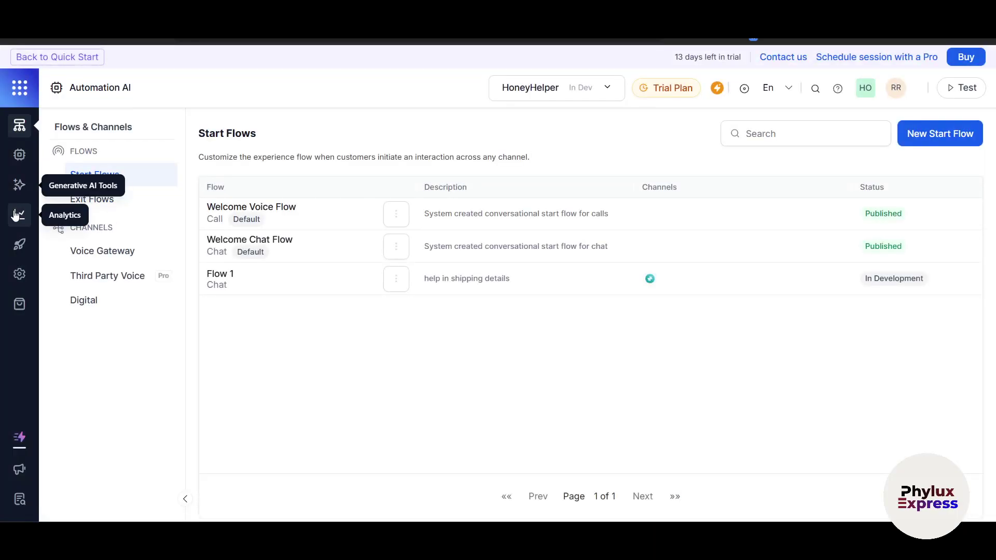
left_click(17, 246)
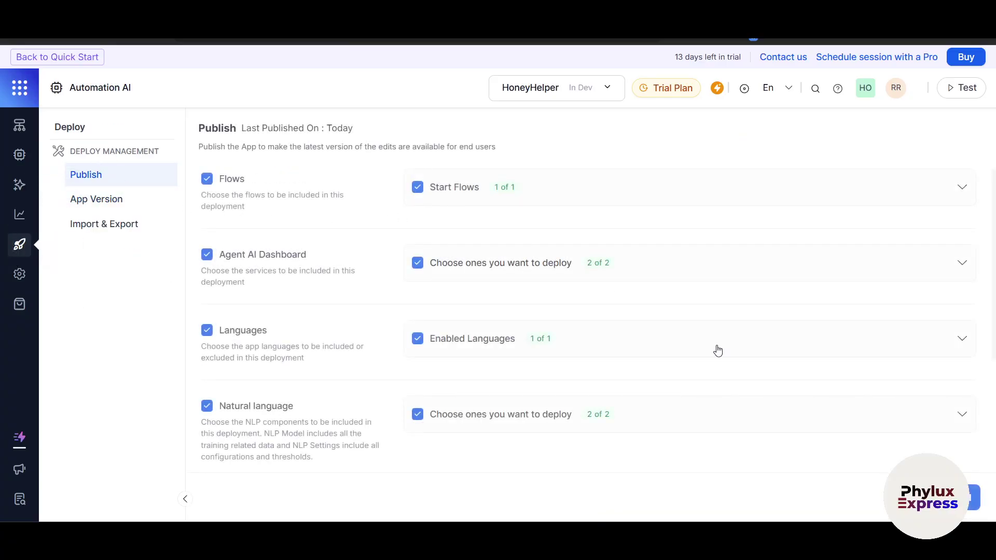
scroll(586, 312, "down", 6)
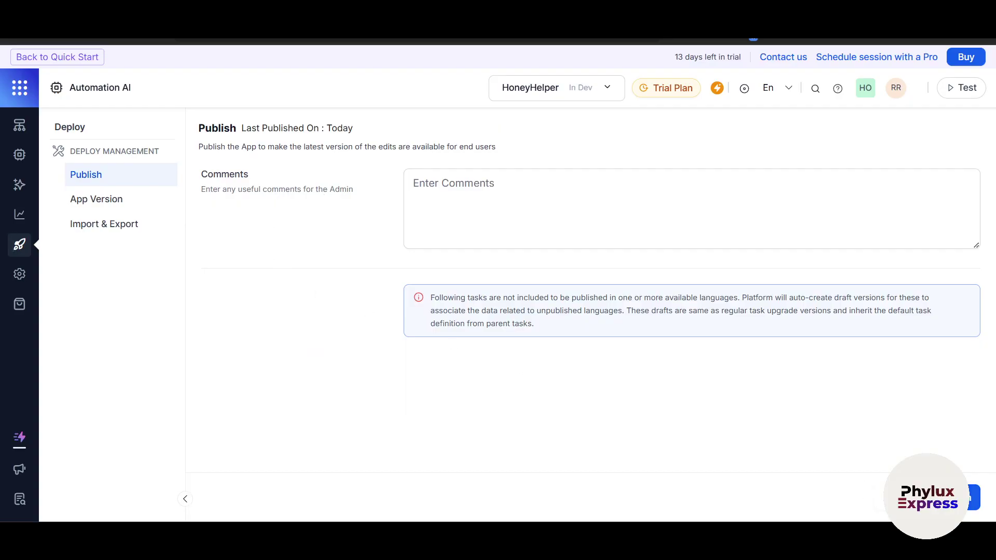
left_click(974, 499)
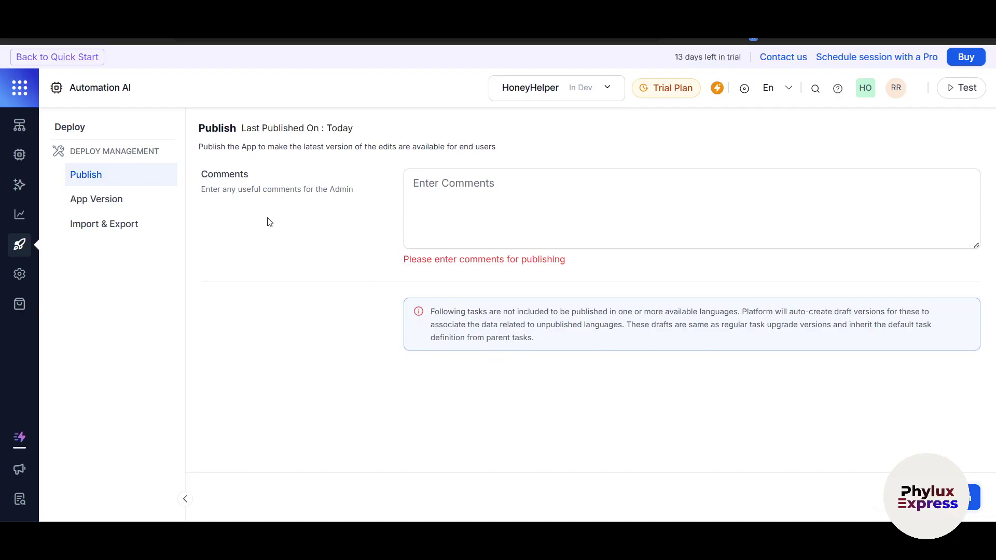
left_click(113, 196)
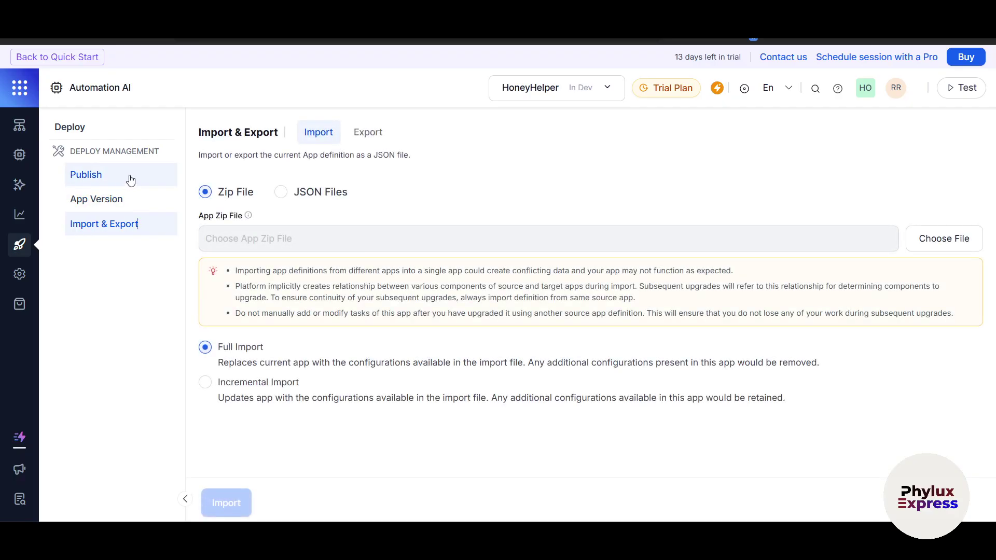
Step: View HoneyHelper's Conversations and Users analytics dashboards, then bring up the product switcher
left_click(19, 214)
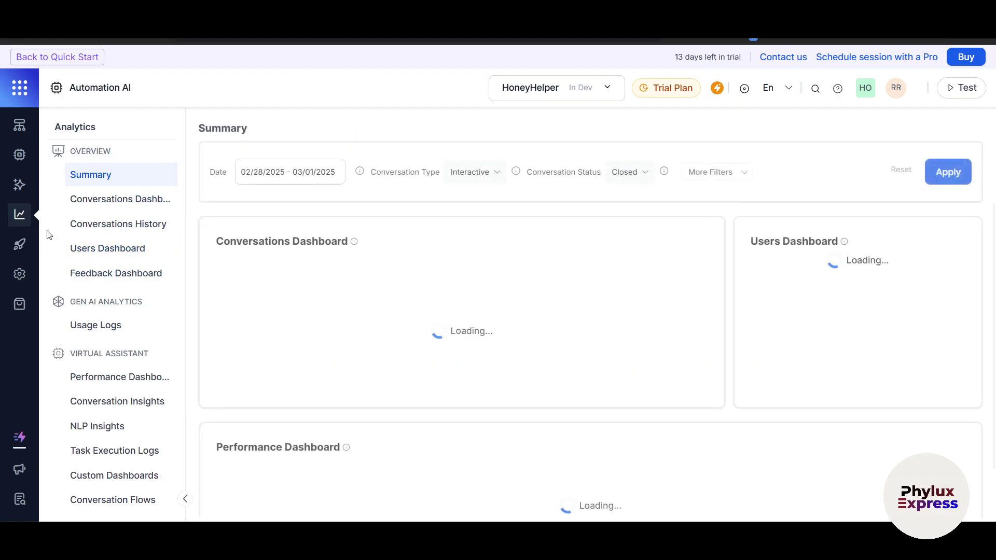
left_click(104, 206)
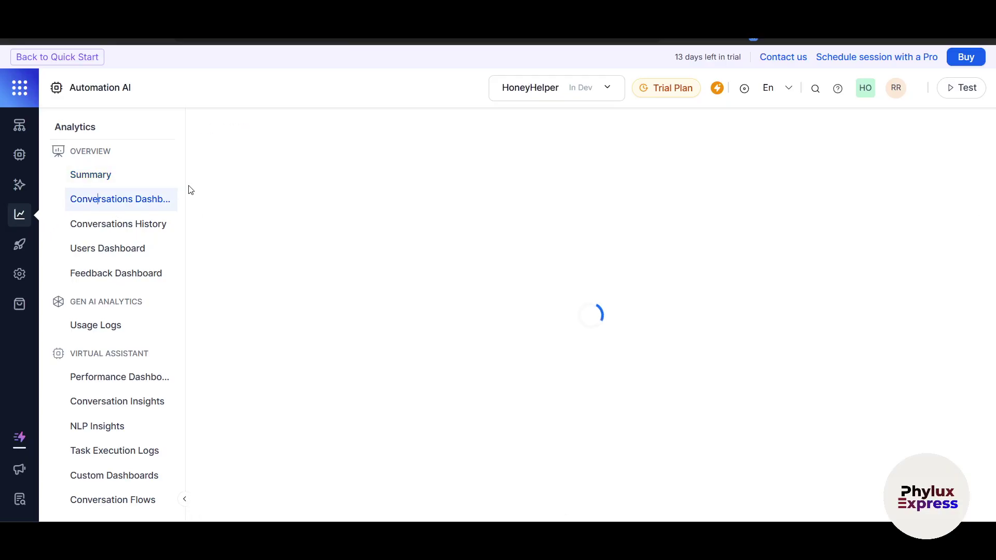
left_click(132, 252)
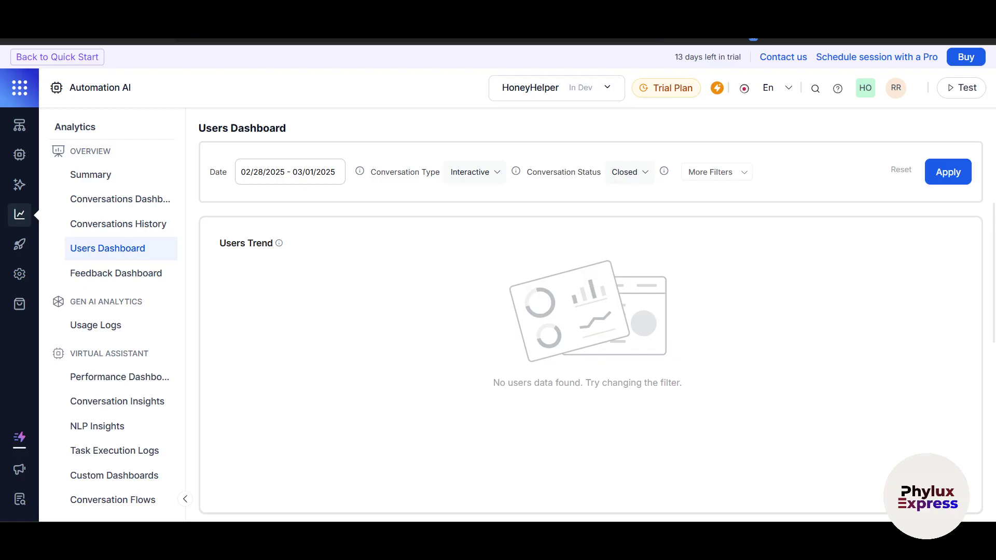
left_click(20, 87)
Step: Go back to Quick Start and browse its Train, Configure, Deploy guides and Marketplace
left_click(34, 59)
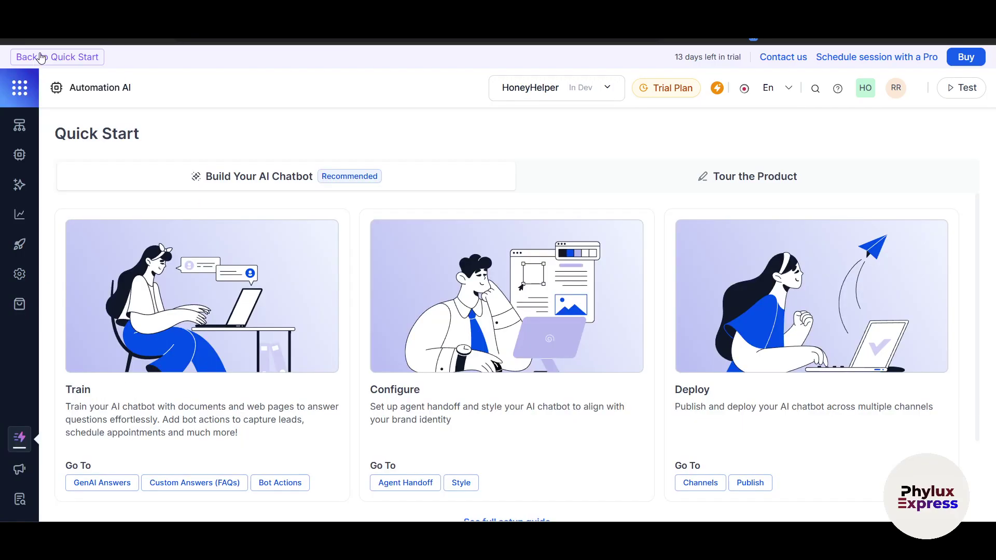
scroll(120, 415, "down", 2)
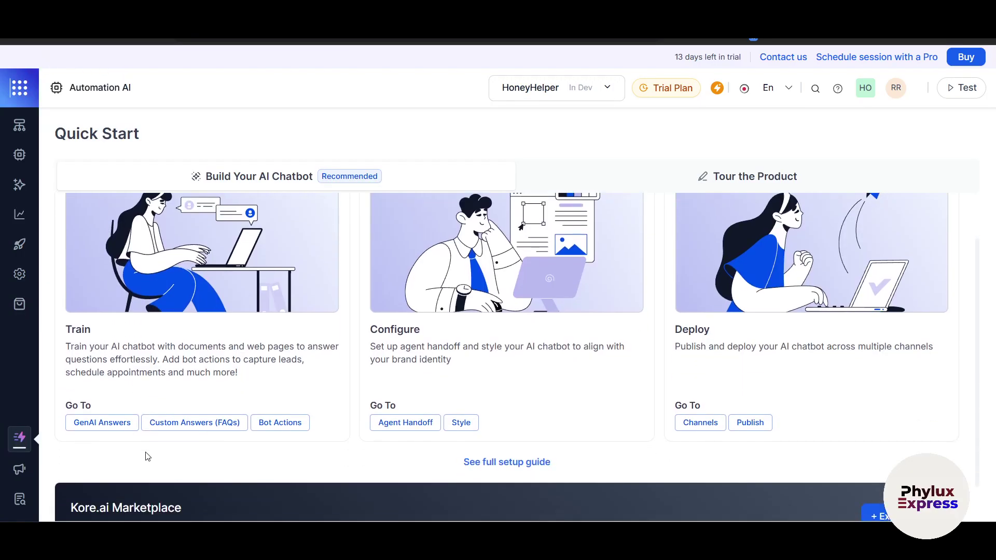
scroll(207, 322, "up", 2)
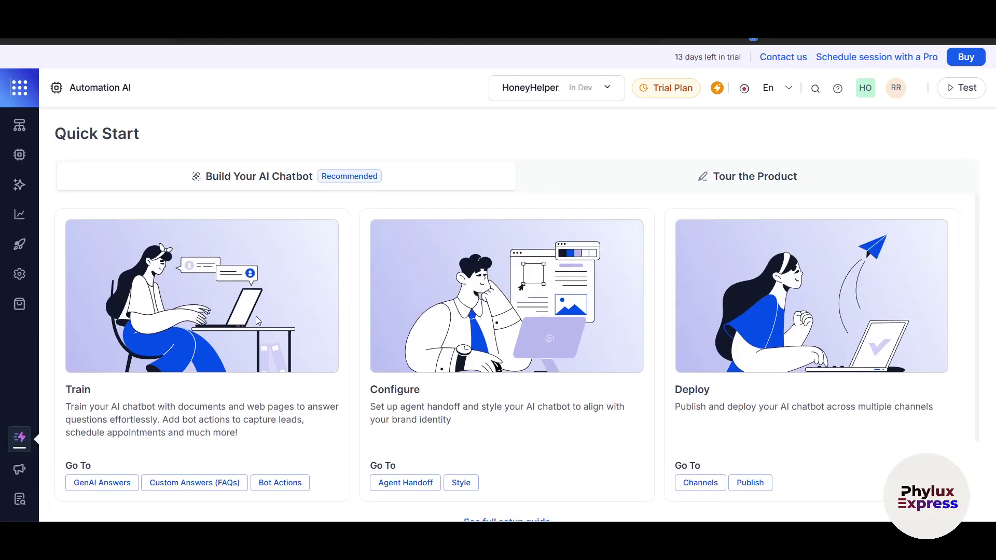
scroll(217, 327, "down", 1)
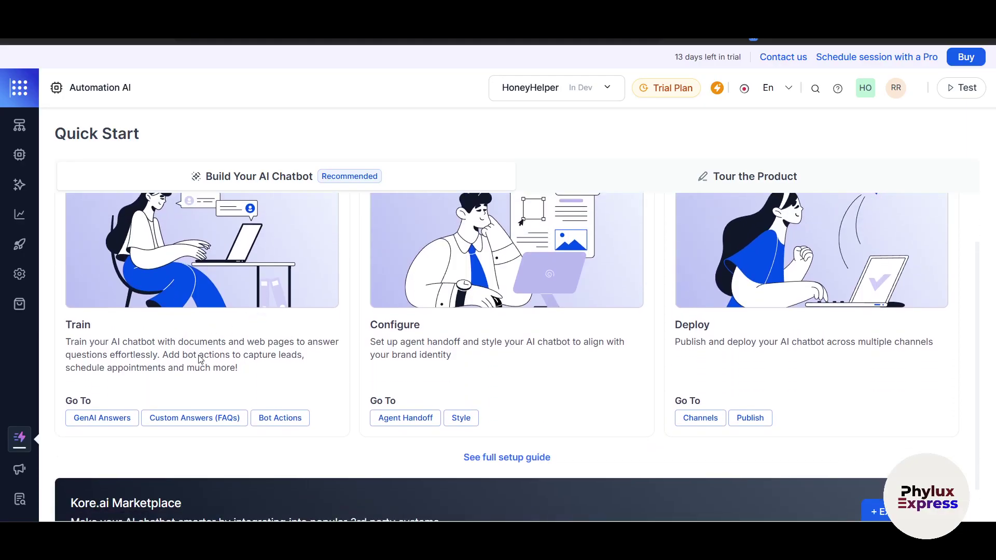